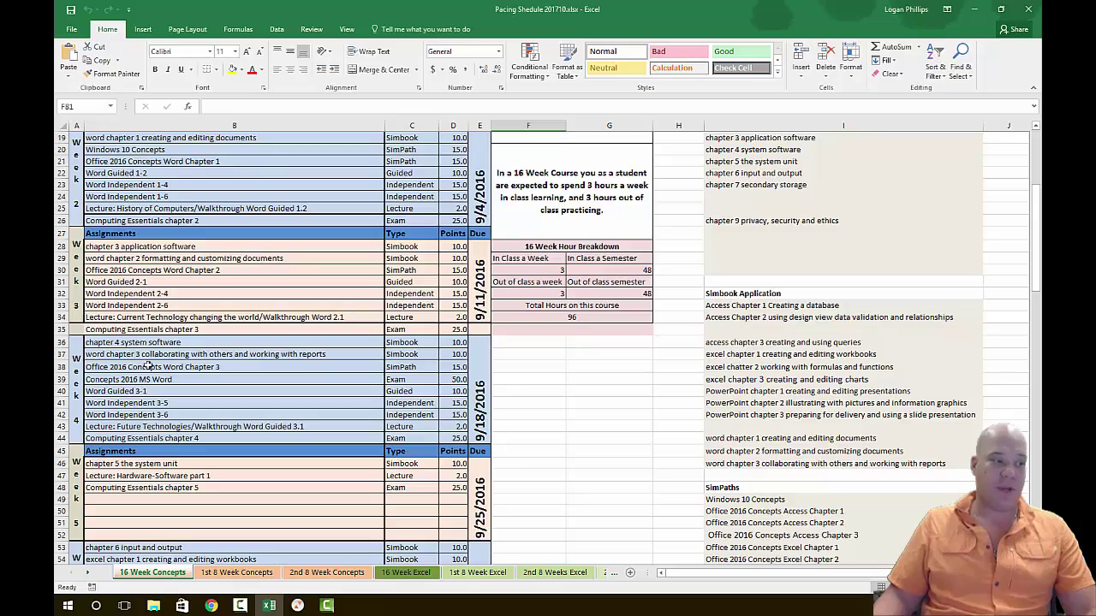
Review the weekly assignments, points and due dates through week 16 on the 16 Week Concepts schedule
scroll(154, 372, down, 10)
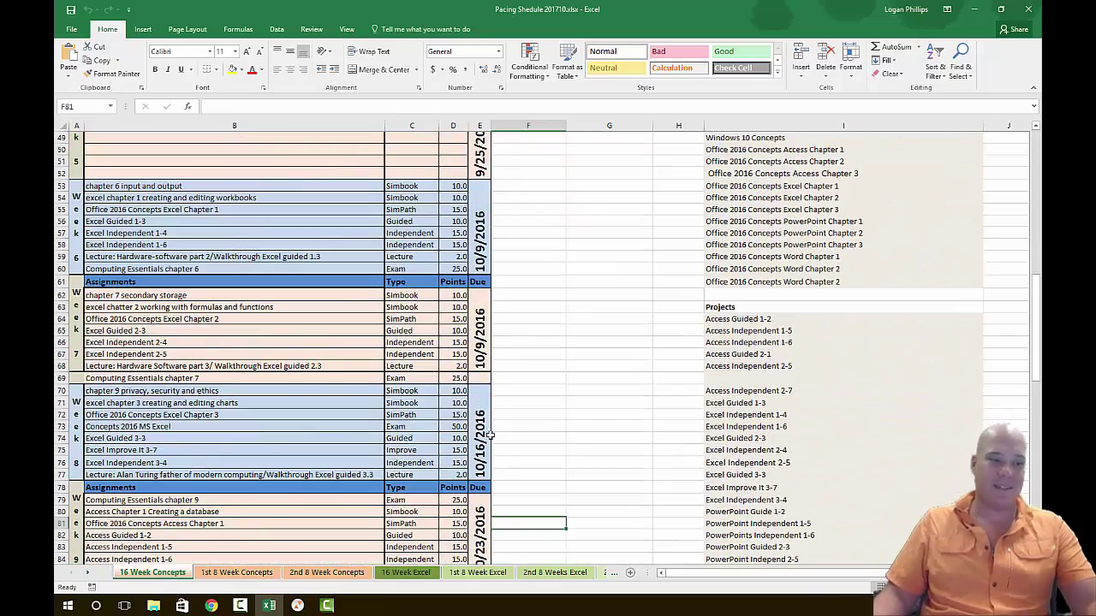
scroll(488, 437, down, 3)
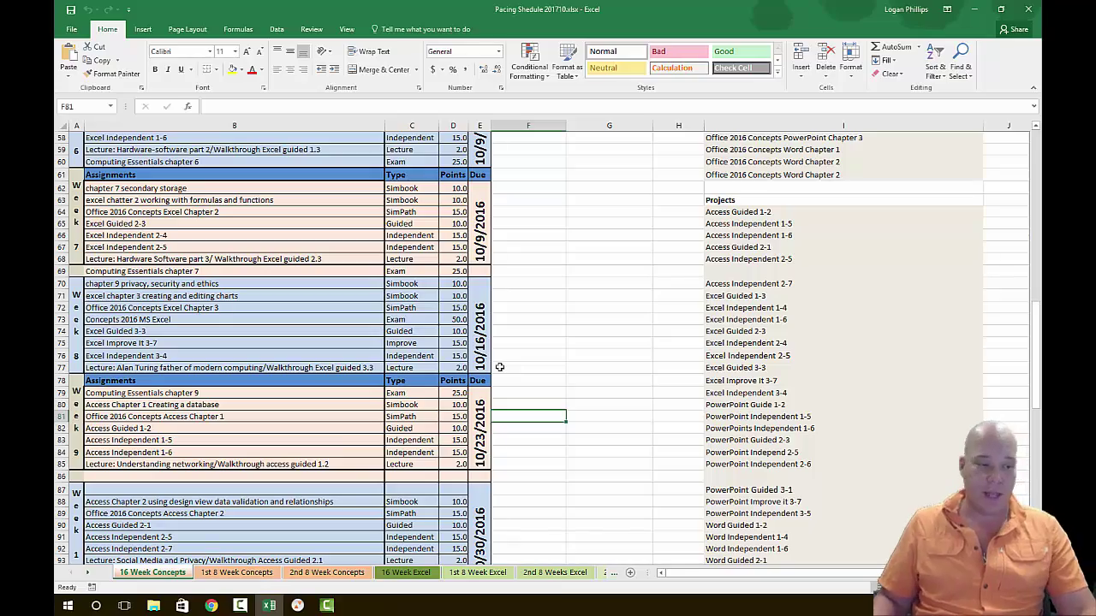
scroll(466, 364, down, 18)
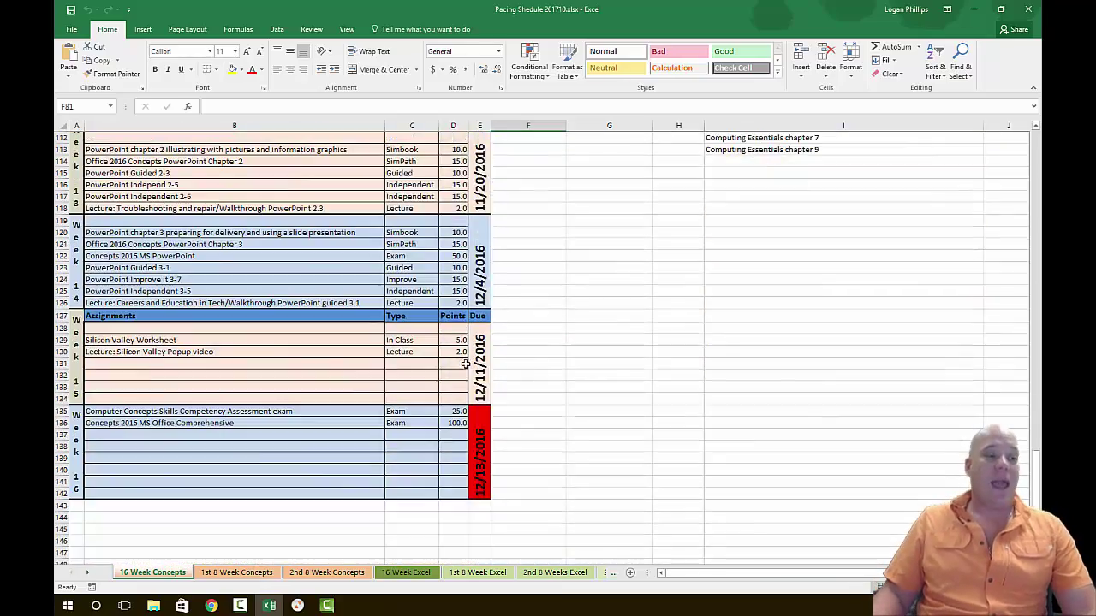
scroll(466, 364, down, 5)
scroll(513, 368, up, 2)
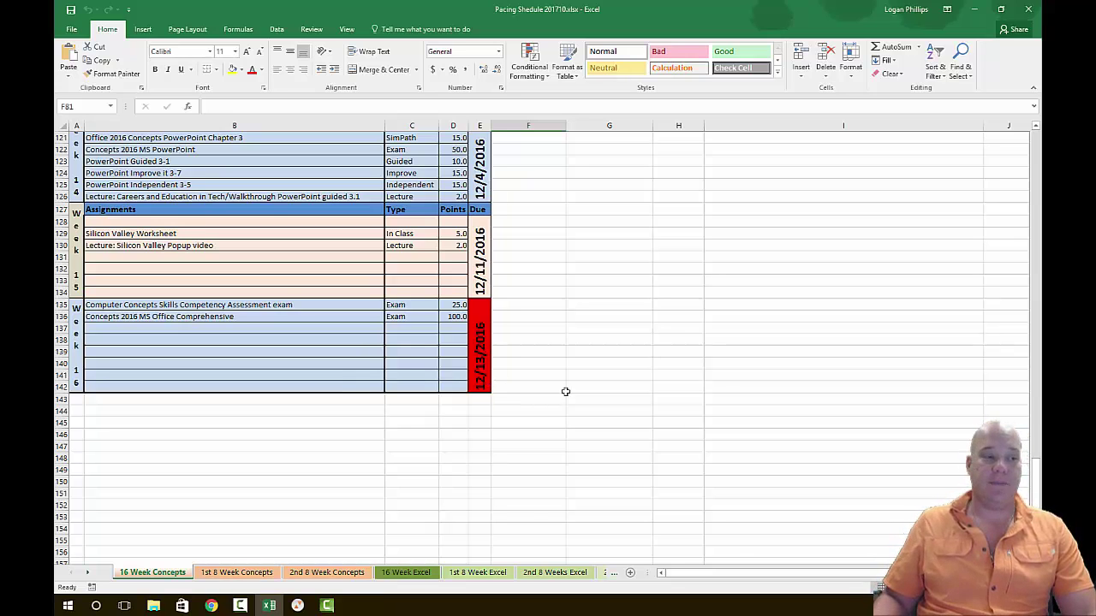
scroll(655, 433, up, 20)
scroll(659, 431, up, 4)
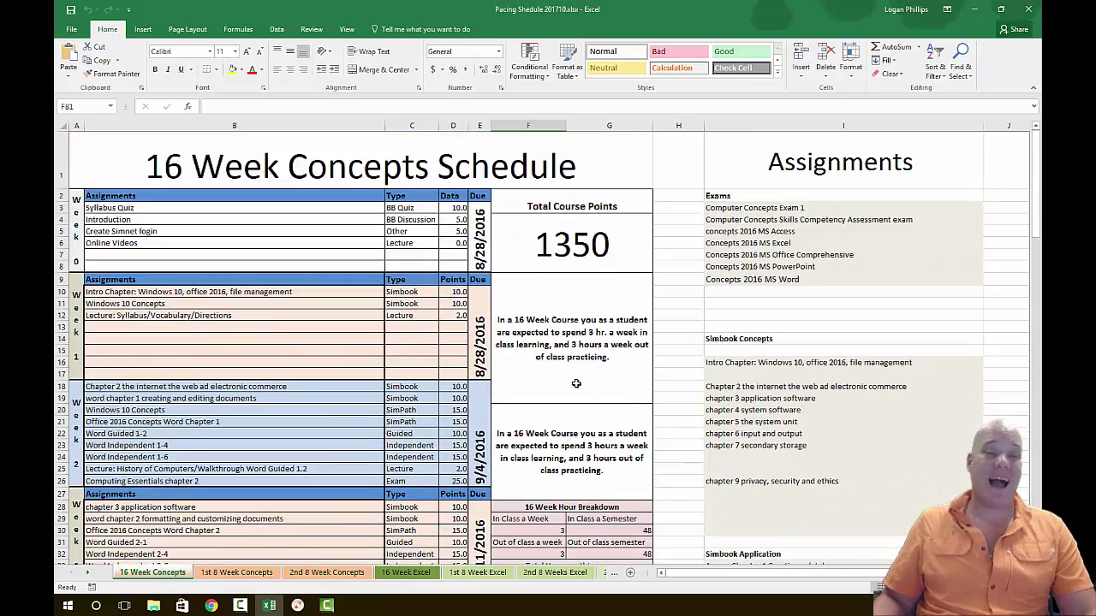
Inspect the week 16 due date's cell reference, and look over the total course points and the 16 Week Hour Breakdown
scroll(575, 383, down, 20)
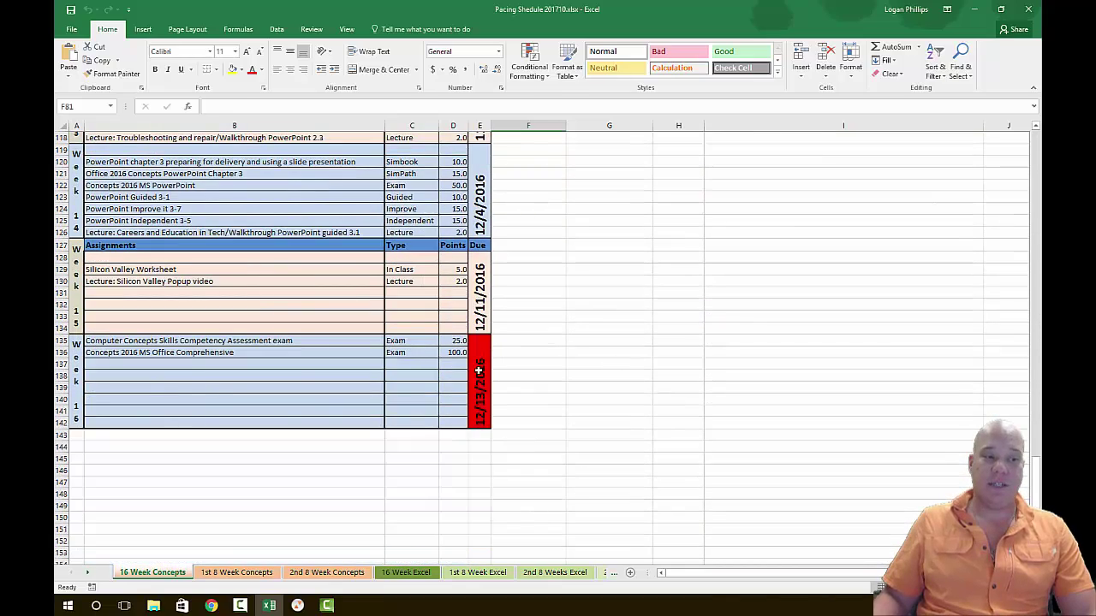
click(479, 370)
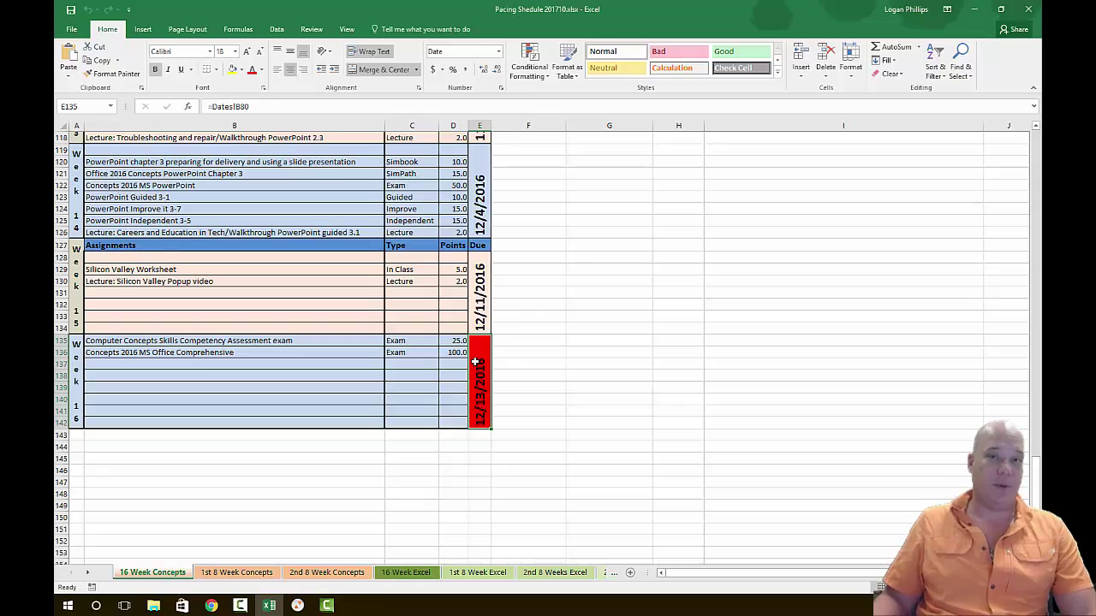
scroll(475, 362, up, 20)
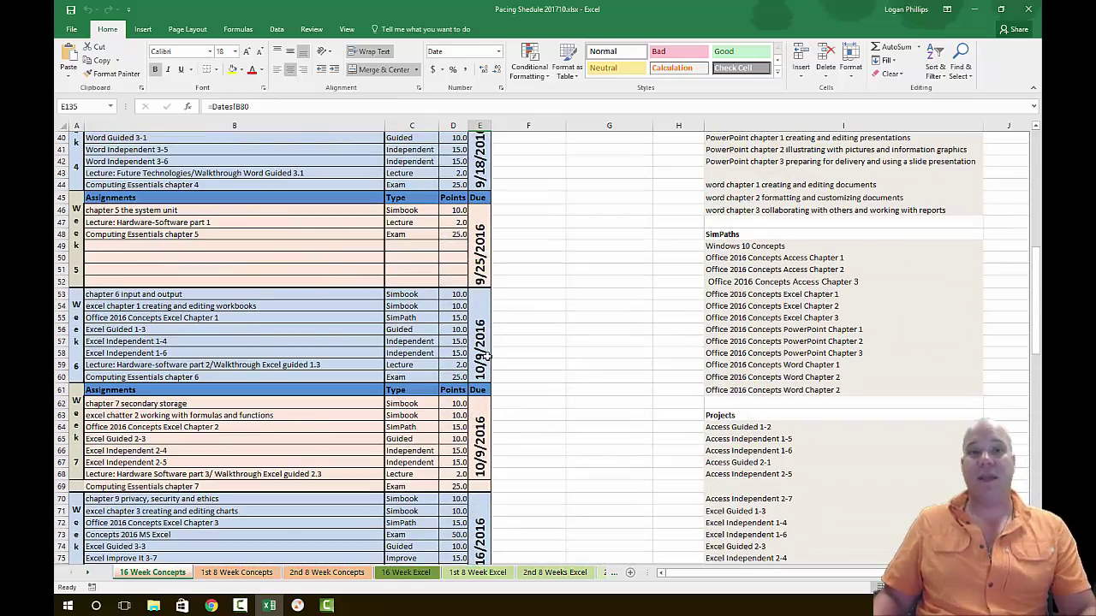
scroll(485, 354, up, 6)
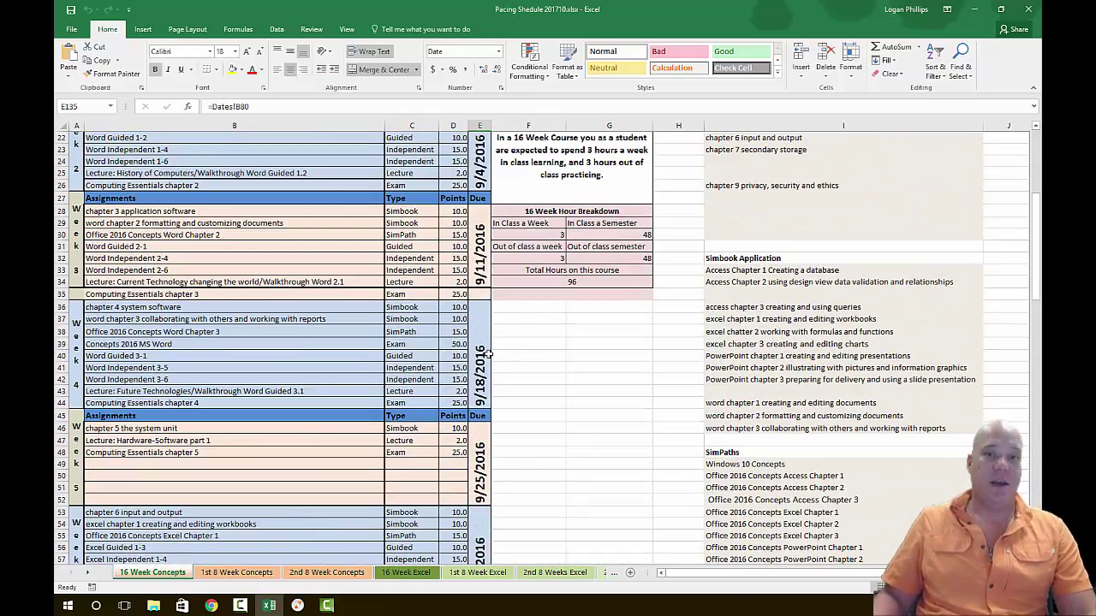
scroll(487, 353, up, 7)
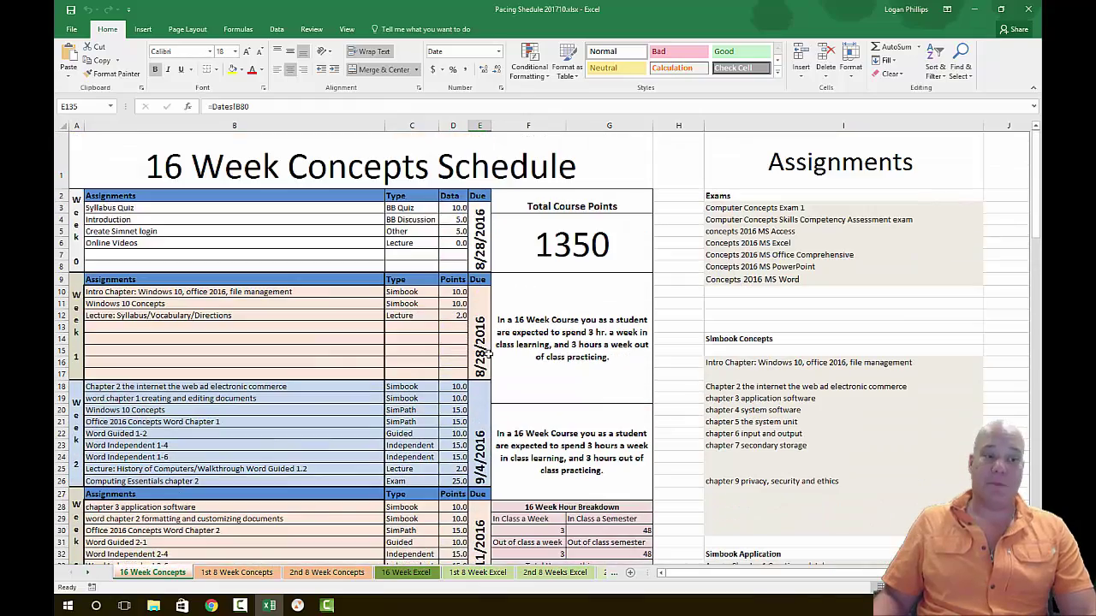
scroll(487, 352, down, 4)
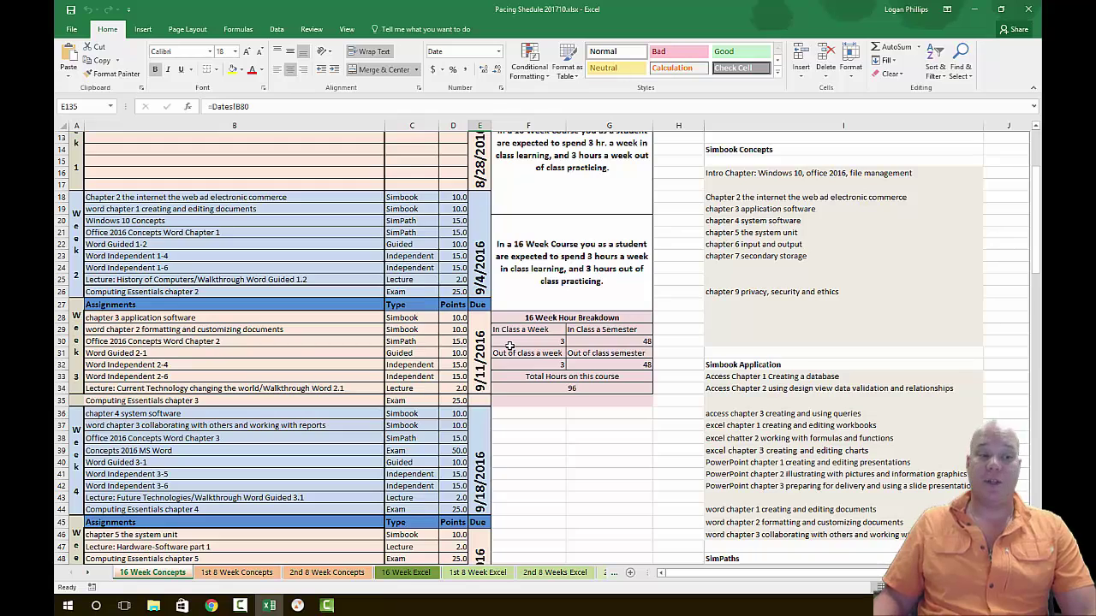
scroll(509, 345, up, 4)
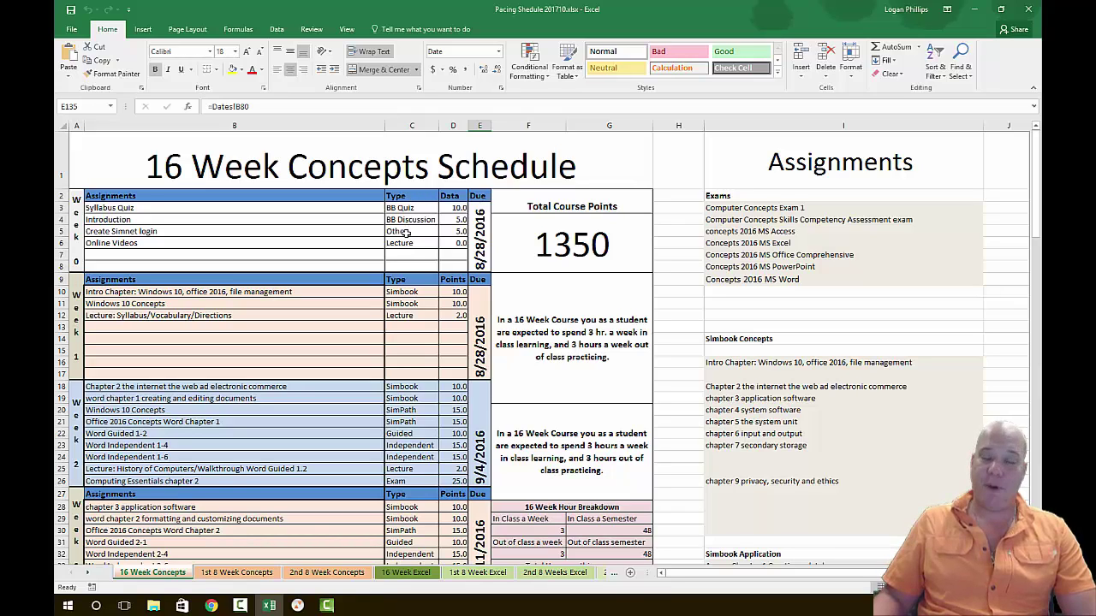
Check the assignment types listed for weeks 0 to 2, including quiz, lecture, SimPath and independent work
click(418, 208)
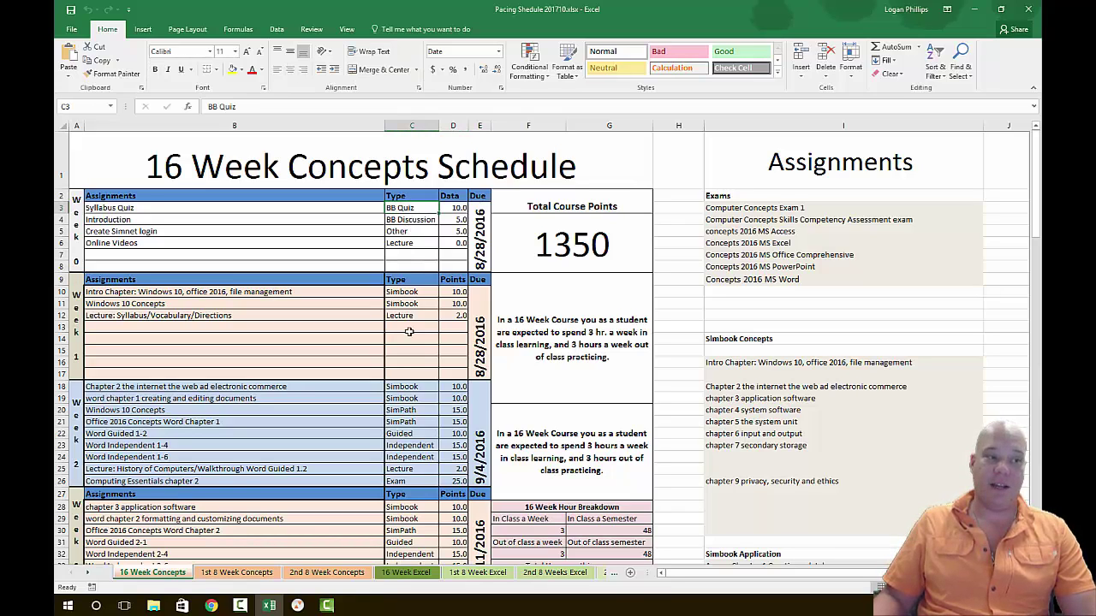
click(410, 243)
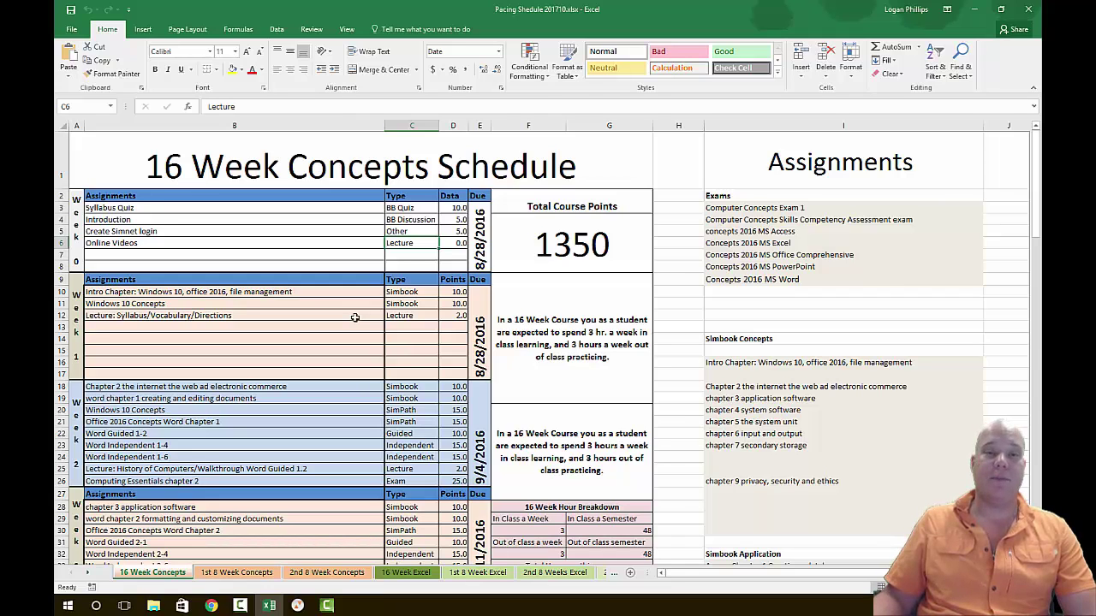
scroll(354, 317, down, 1)
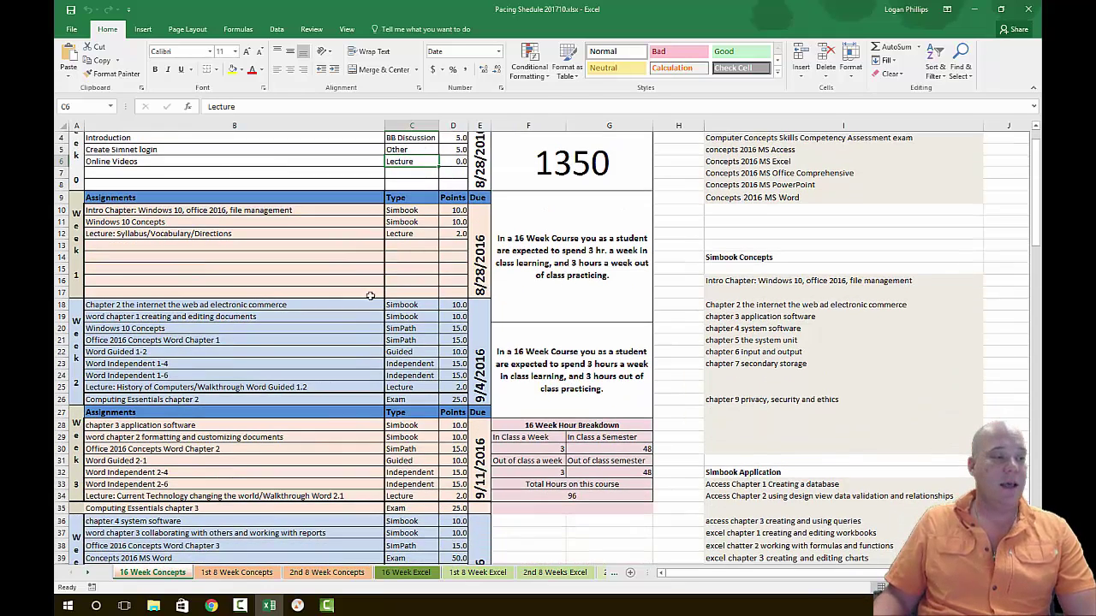
click(425, 220)
click(423, 341)
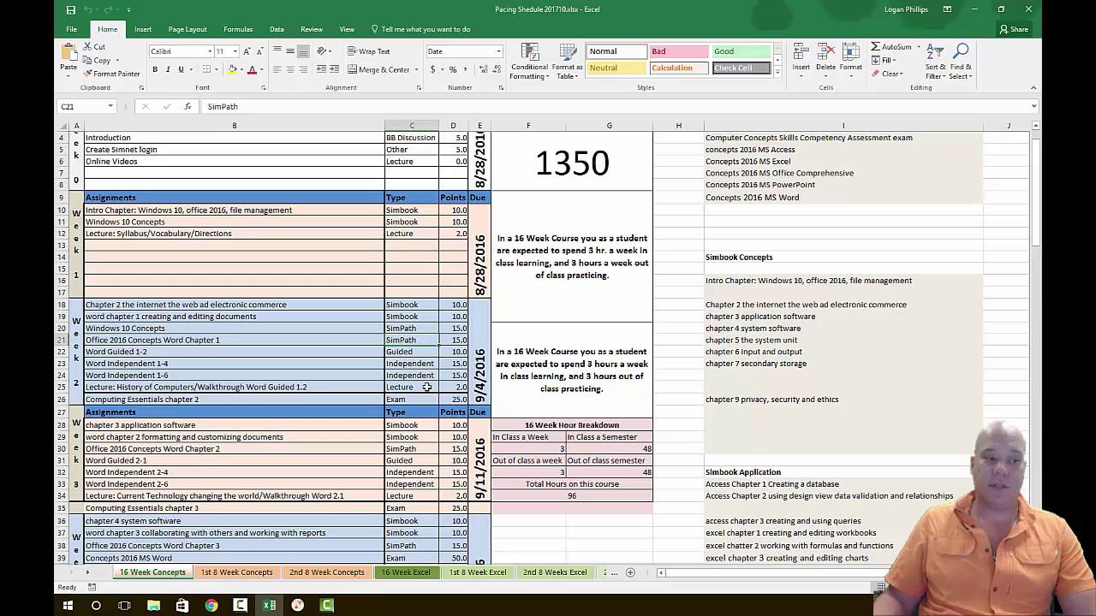
key(Down)
key(Down)
key(Down)
click(426, 364)
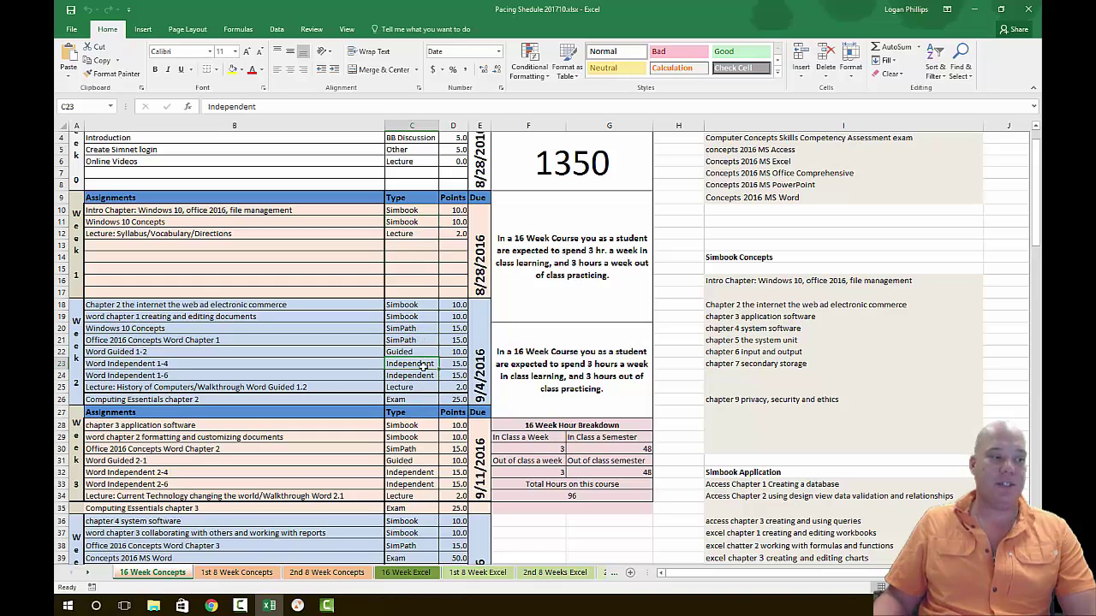
Look over the assignment types and points for weeks 3 to 5 of the schedule
scroll(424, 418, down, 3)
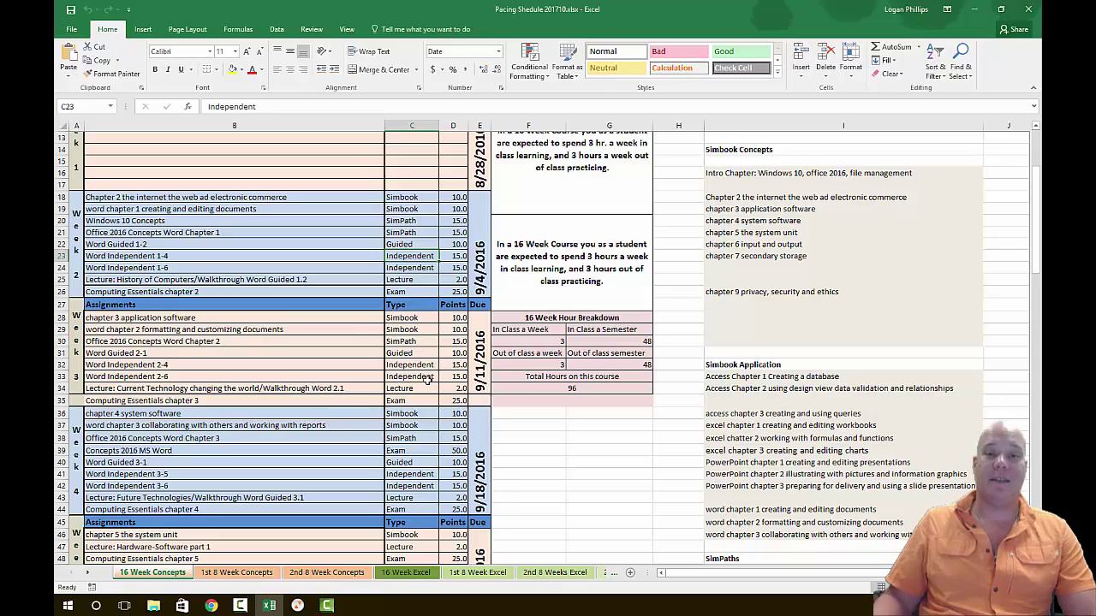
scroll(425, 379, up, 4)
scroll(425, 379, down, 5)
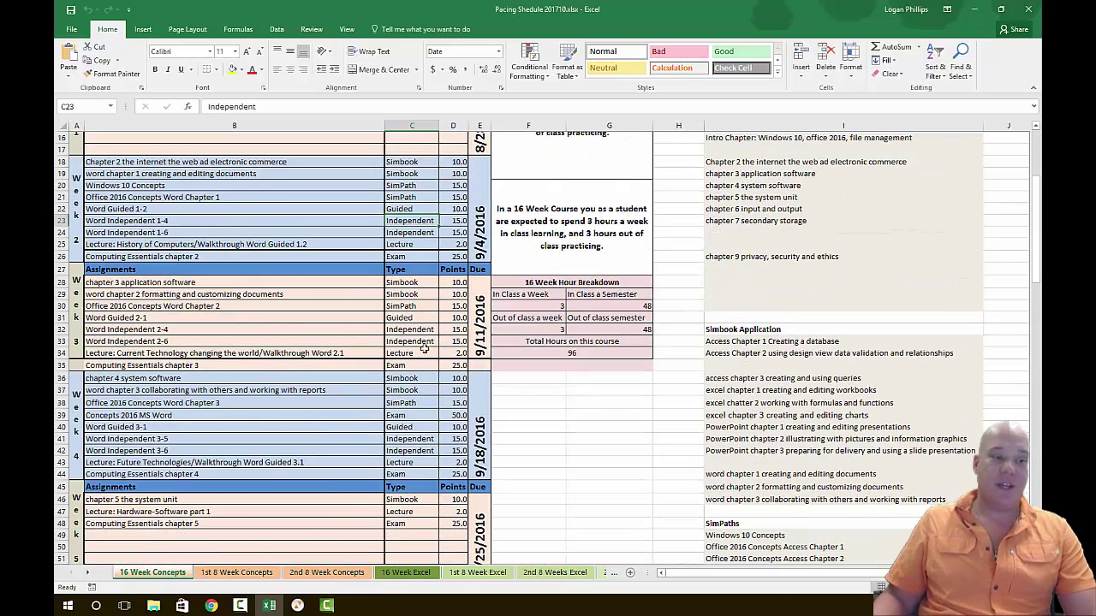
scroll(437, 524, down, 2)
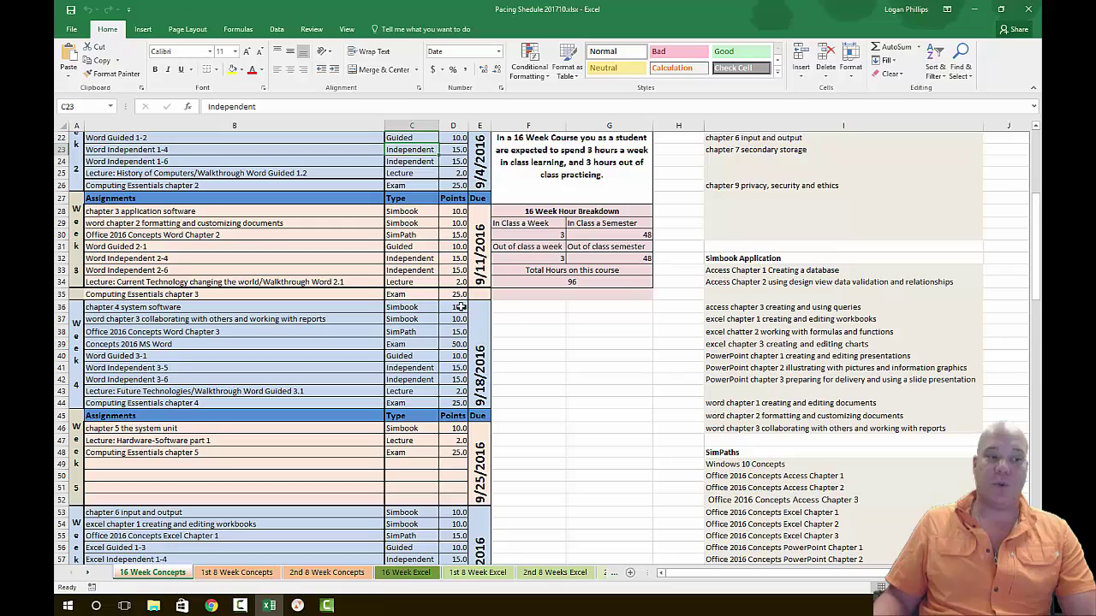
scroll(476, 355, up, 7)
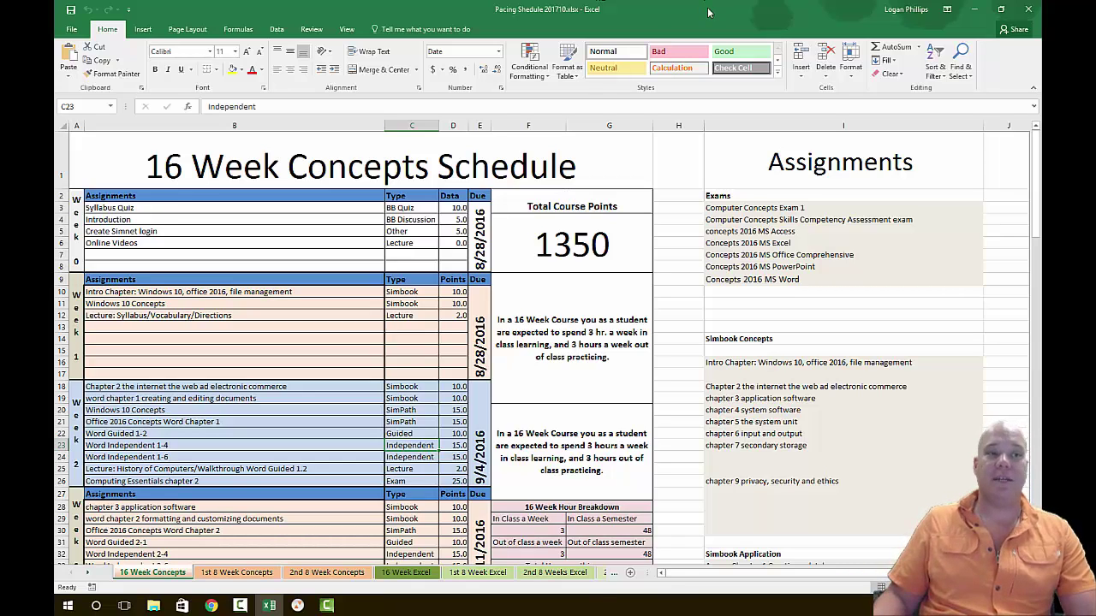
Switch to SIMnet in Chrome and view the assignment calendar of the Concepts 2016 Master class as a student
key(super)
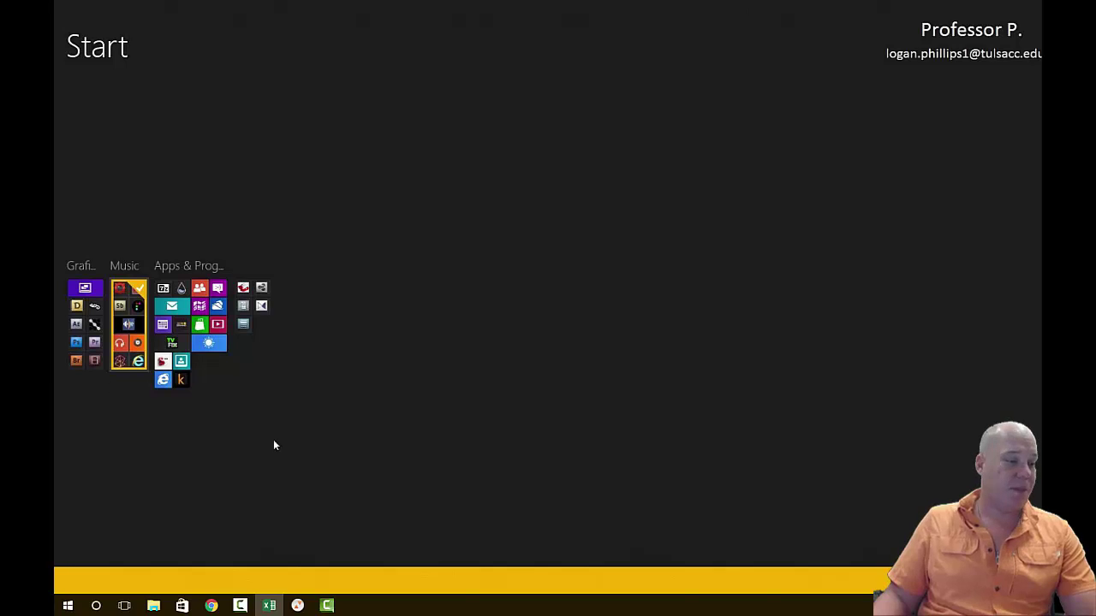
click(212, 605)
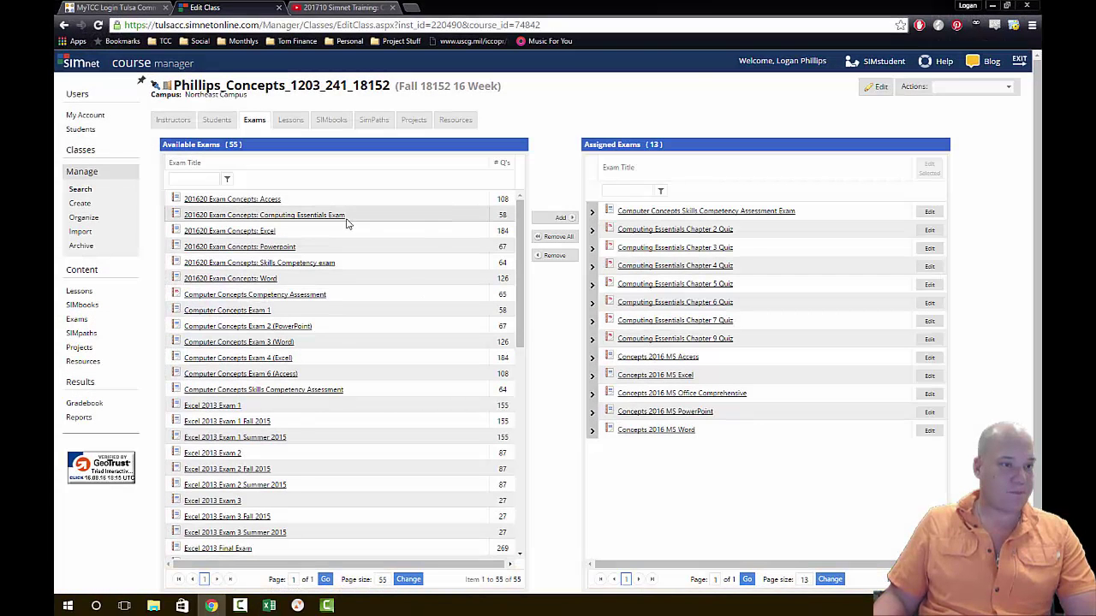
click(881, 72)
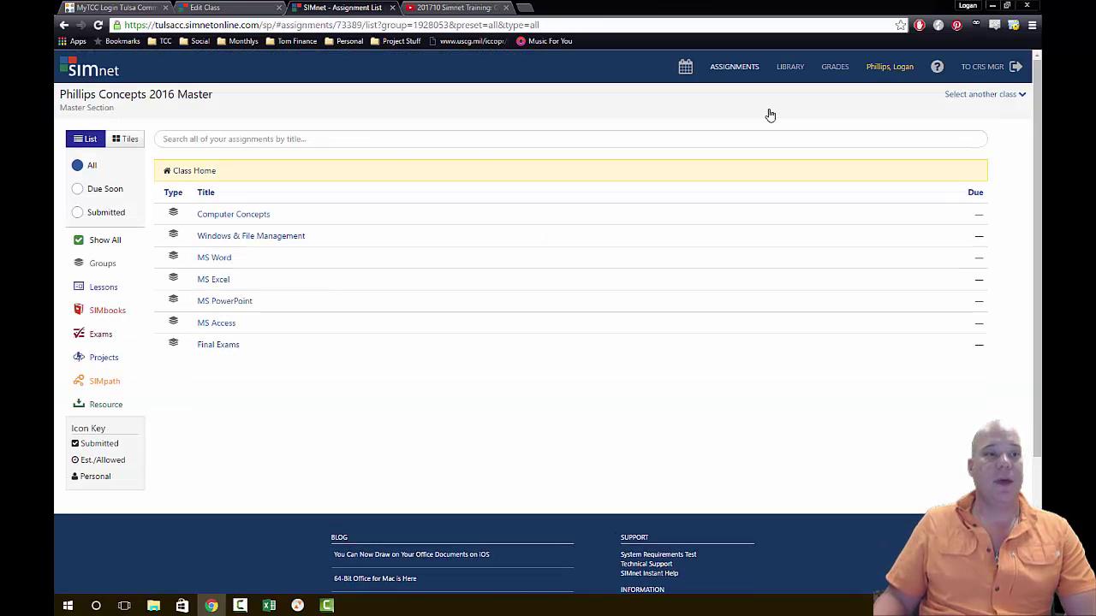
click(690, 76)
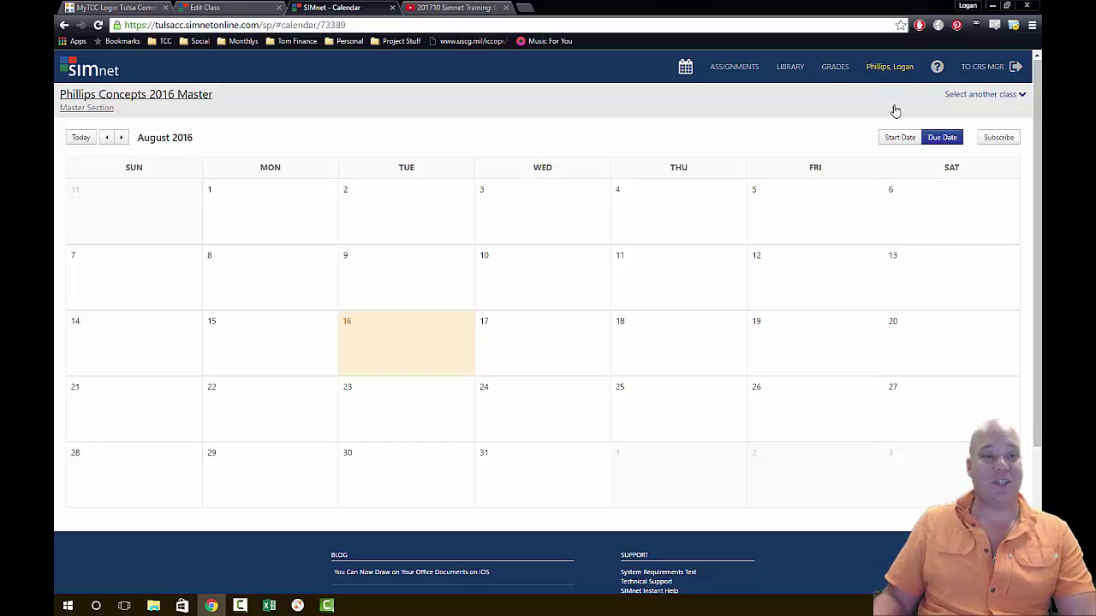
Return to the course manager and open the Fall 18152 16 Week Concepts class for editing at its exams
click(980, 68)
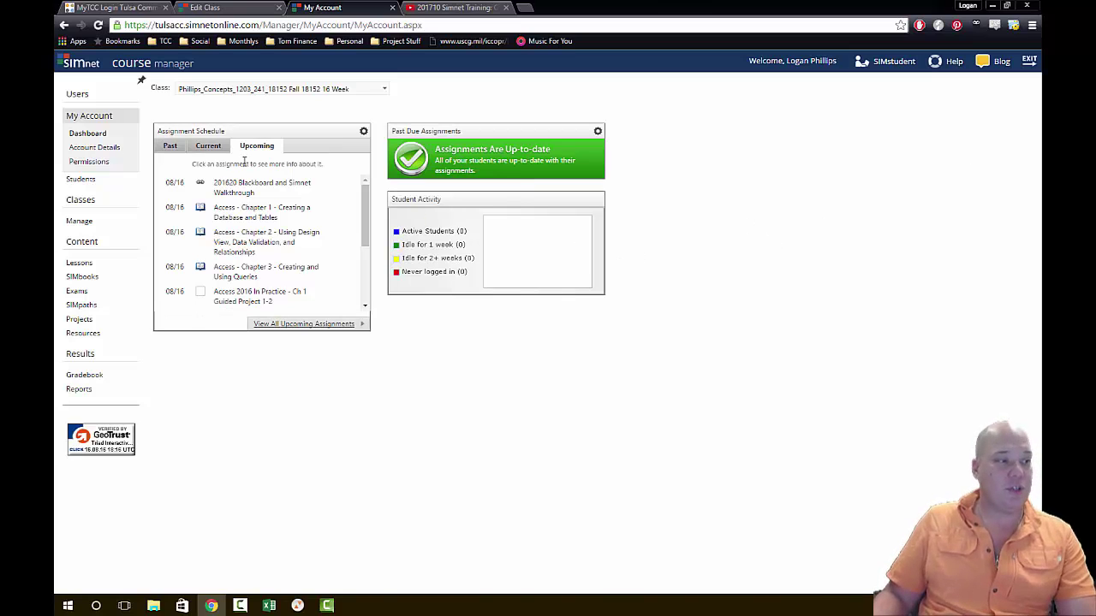
click(75, 224)
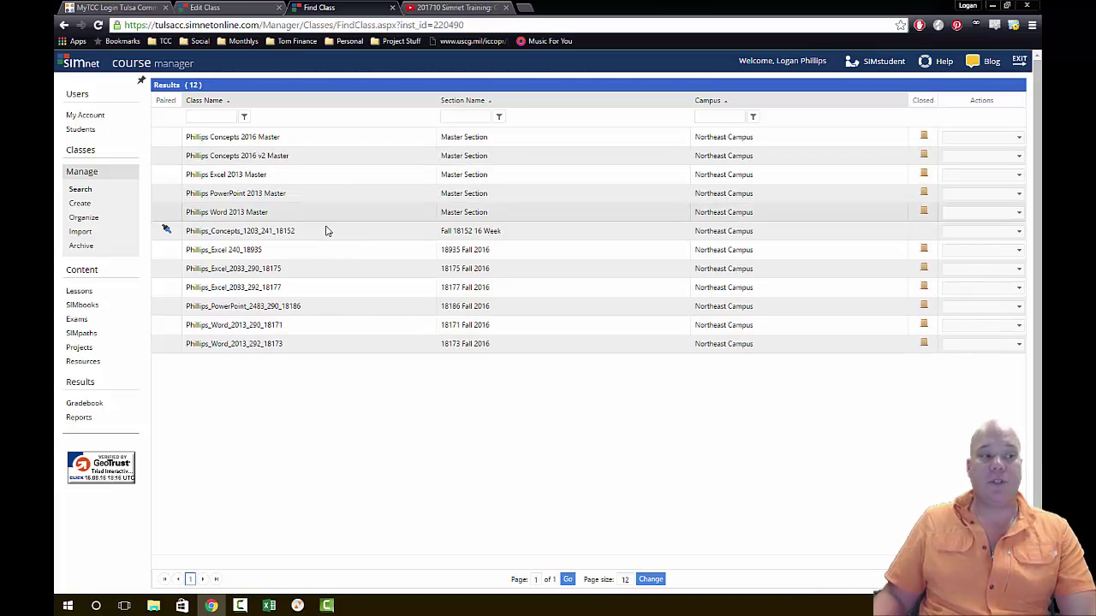
click(975, 231)
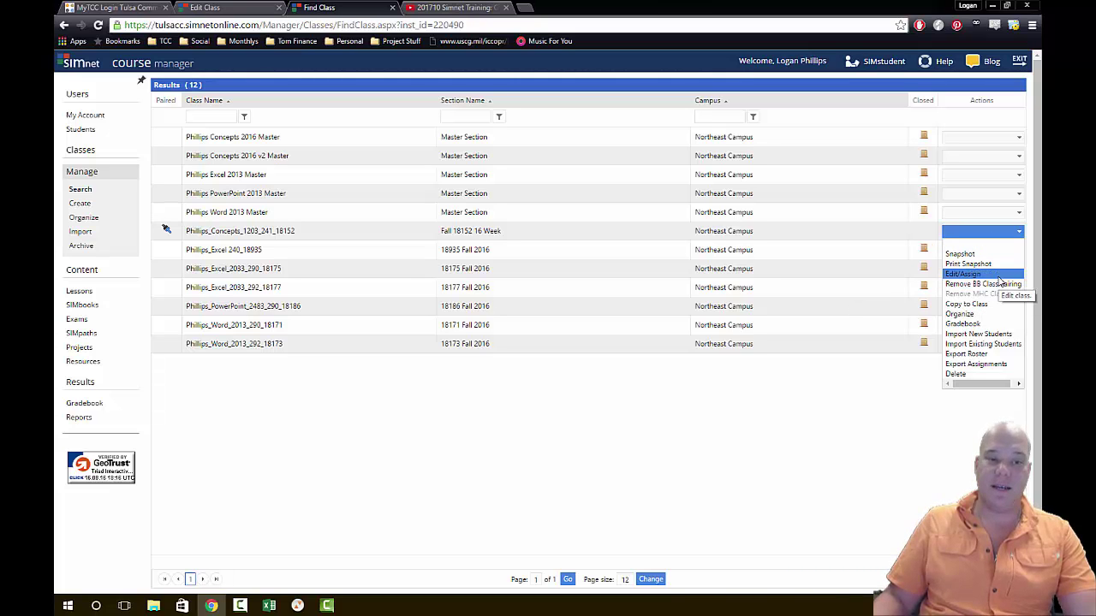
click(997, 274)
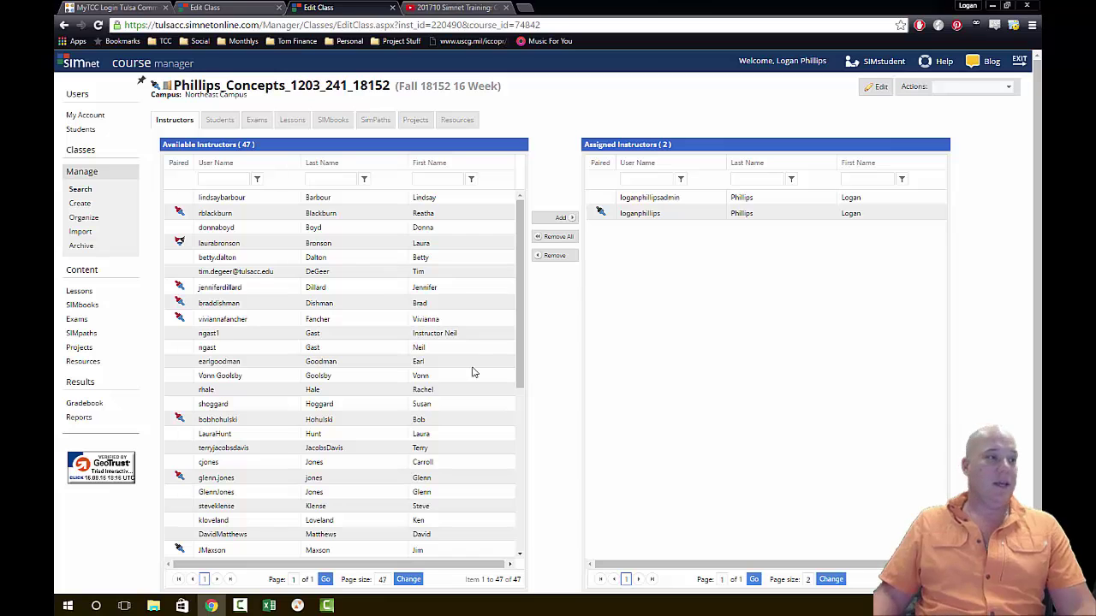
click(259, 125)
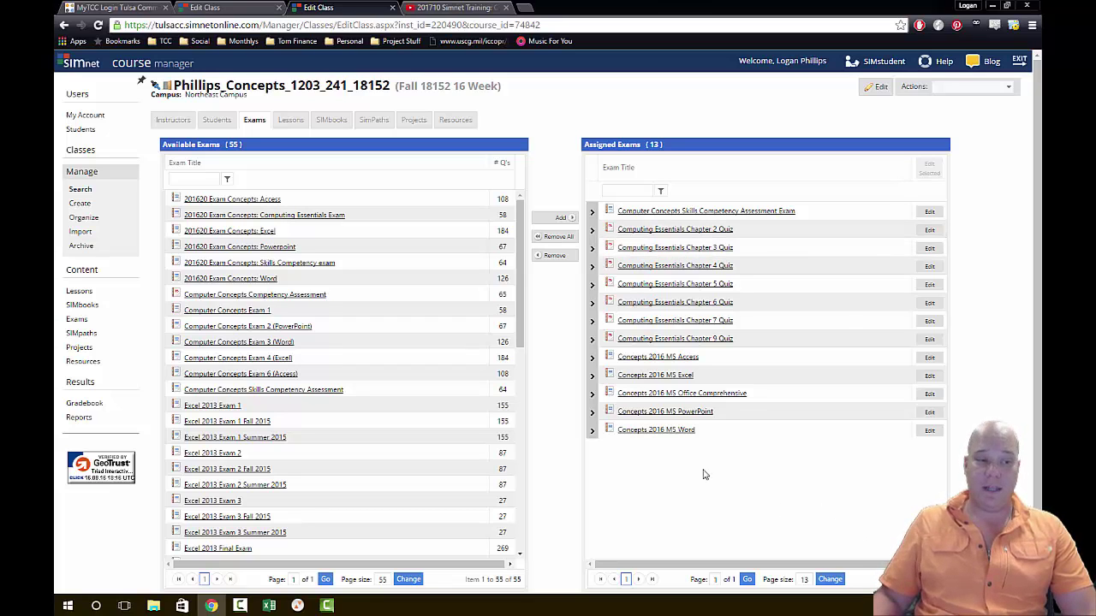
Examine the assignment details of the Concepts 2016 MS Office Comprehensive exam and close them without saving
click(928, 394)
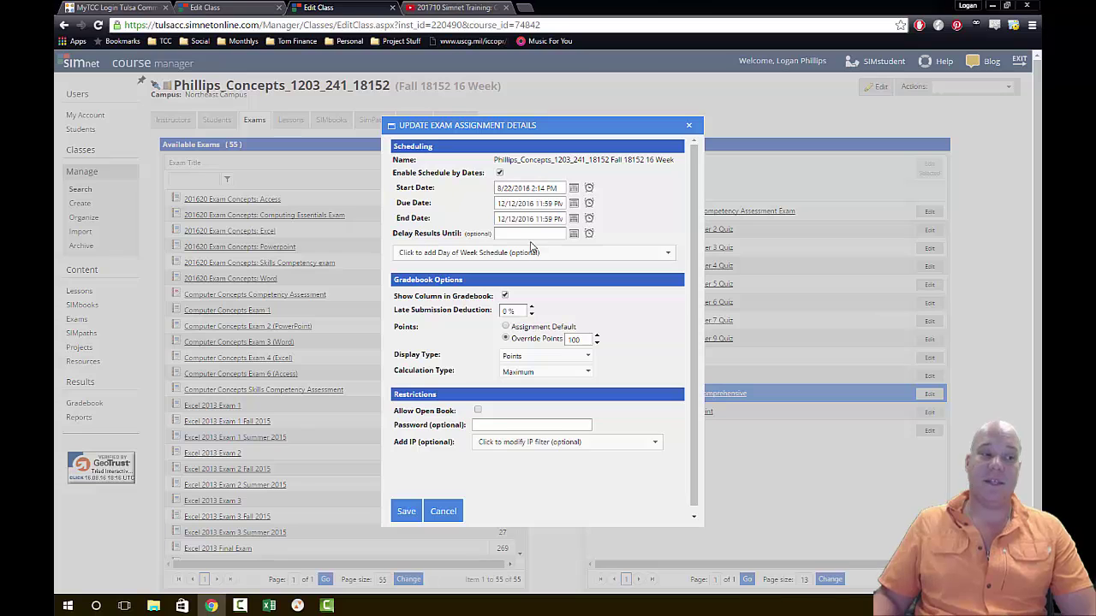
click(443, 511)
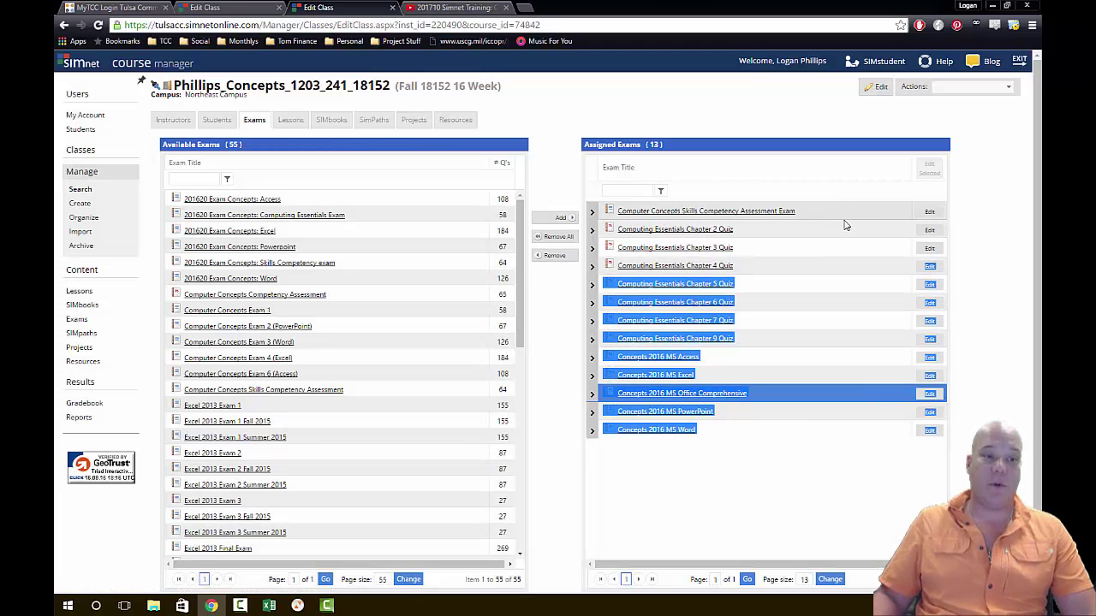
Select the assigned exams from Computer Concepts Skills Competency Assessment Exam through Concepts 2016 MS Office Comprehensive, and reduce the selection to Computing Essentials Chapter 6 Quiz
drag(844, 218, 853, 393)
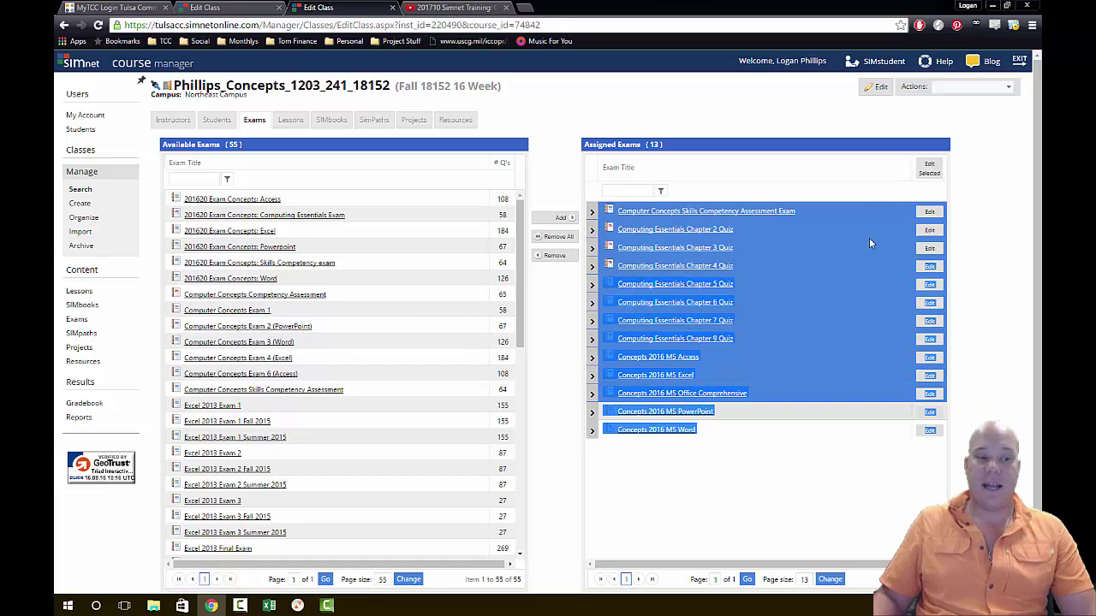
click(860, 214)
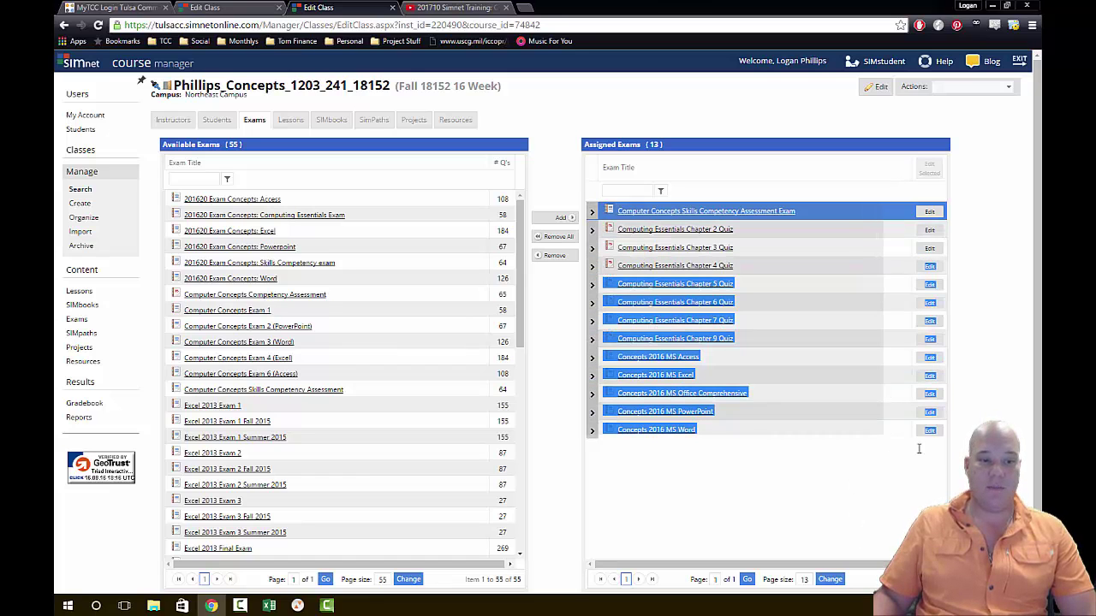
click(890, 302)
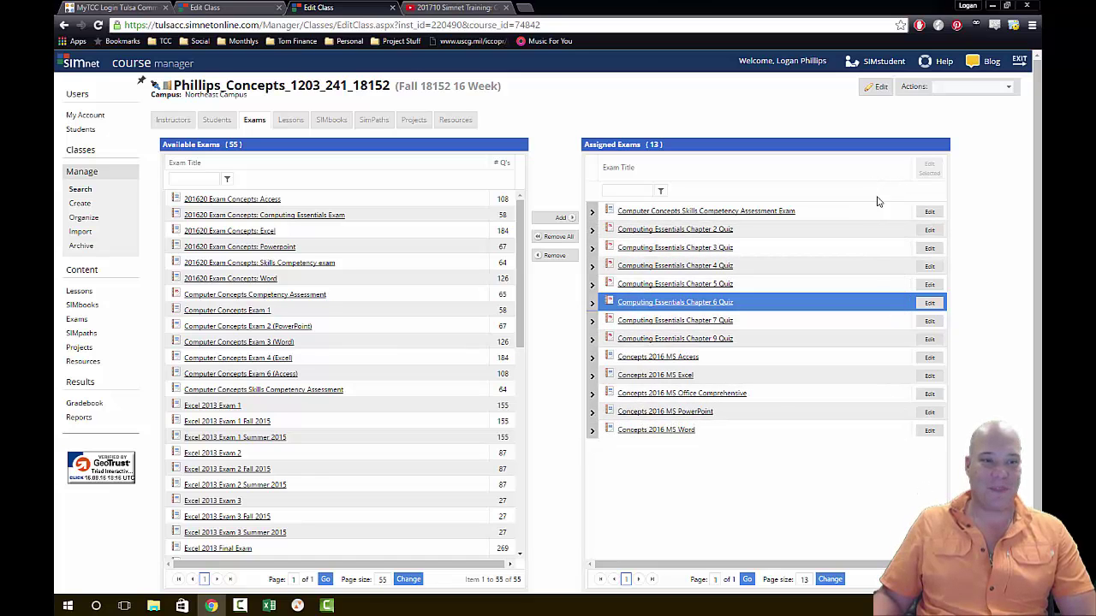
Select all assigned exams for bulk editing, enable their scheduling update, and set the start date to 8/22/2016
shift+click(918, 431)
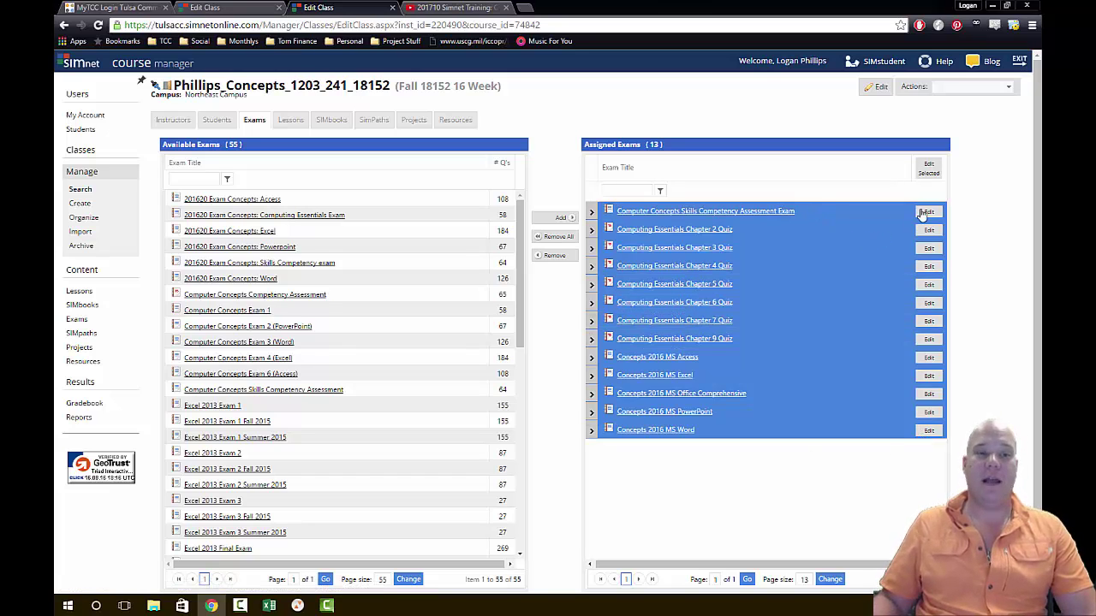
click(937, 173)
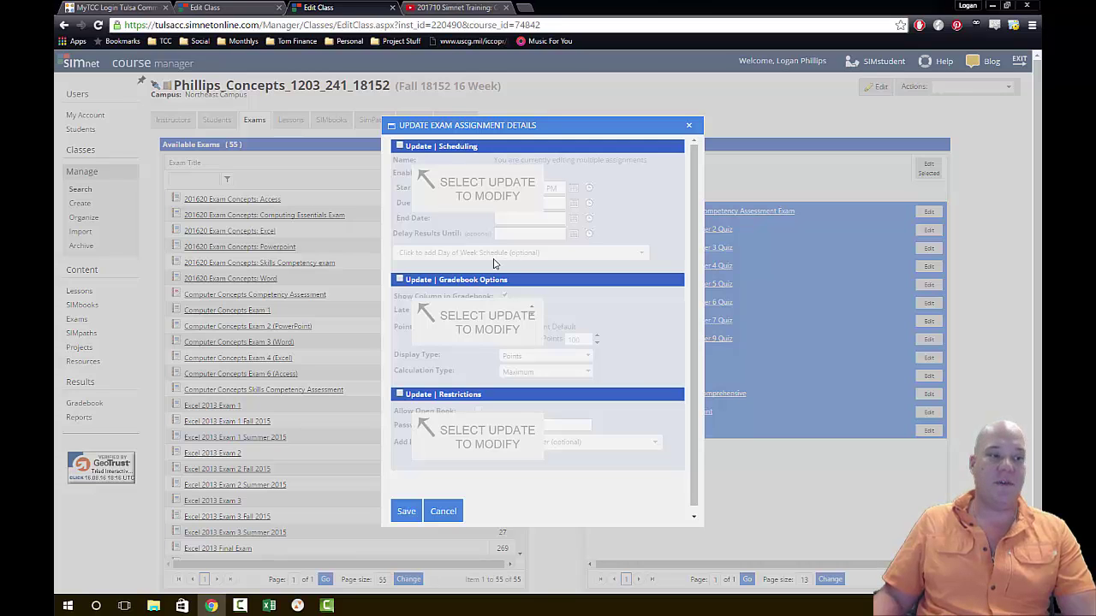
scroll(489, 276, down, 2)
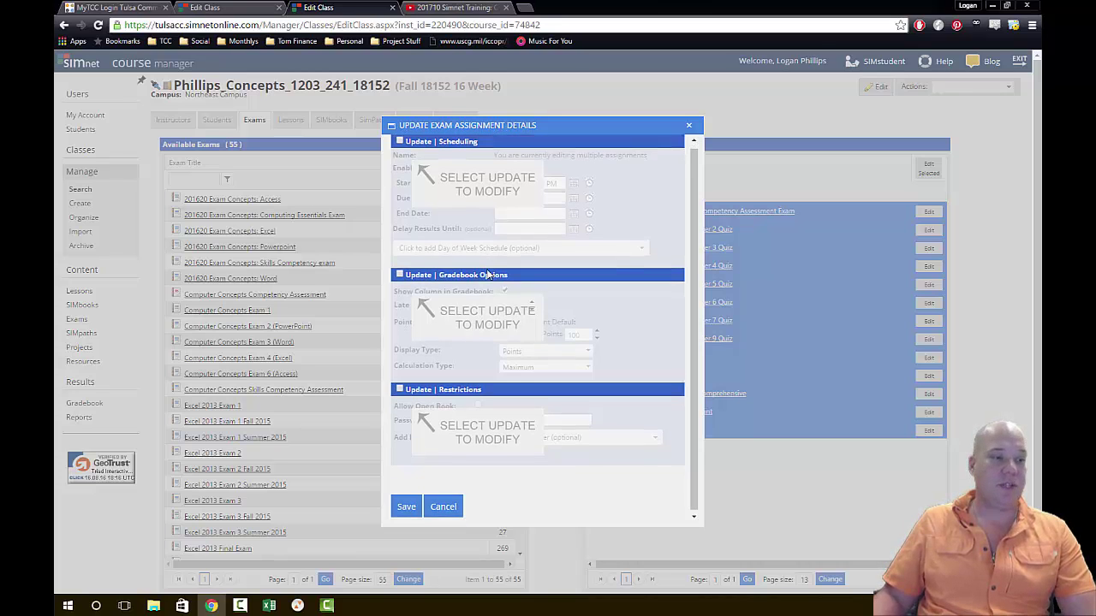
scroll(553, 309, up, 1)
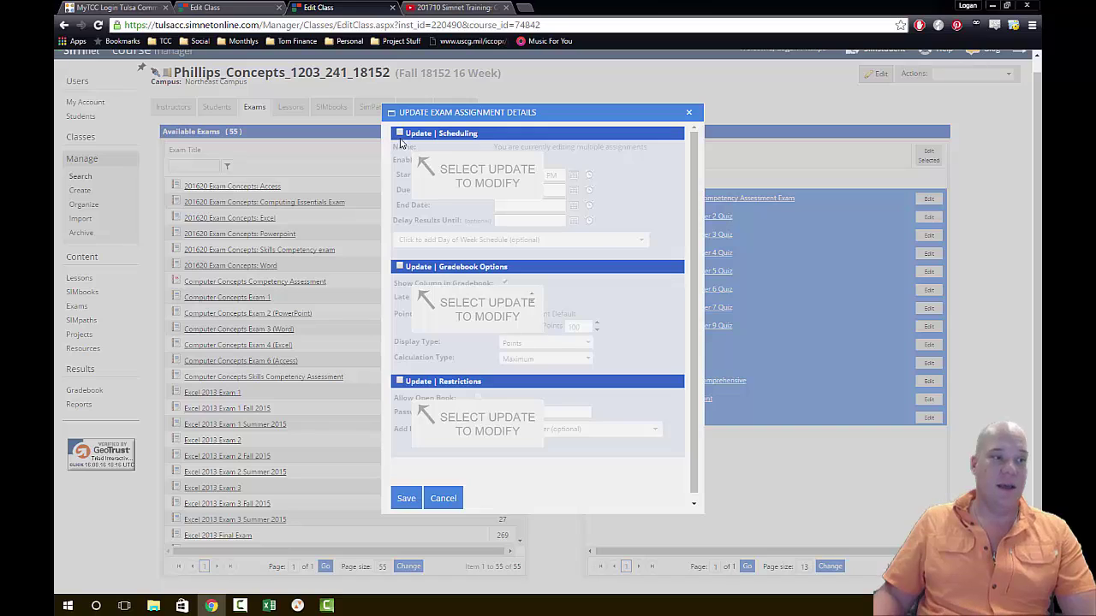
click(400, 134)
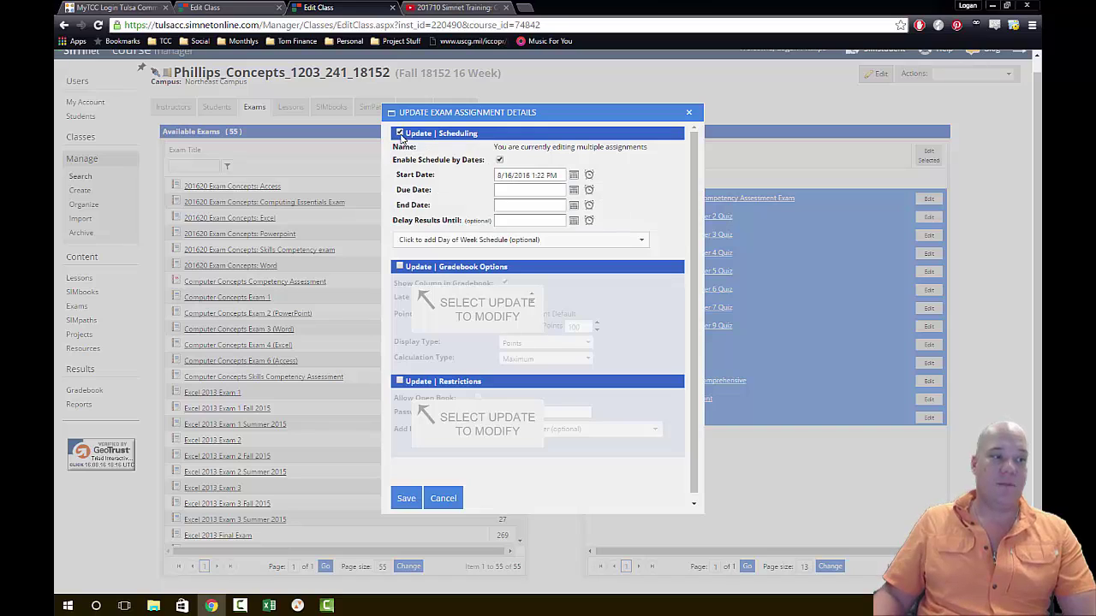
click(573, 176)
click(463, 254)
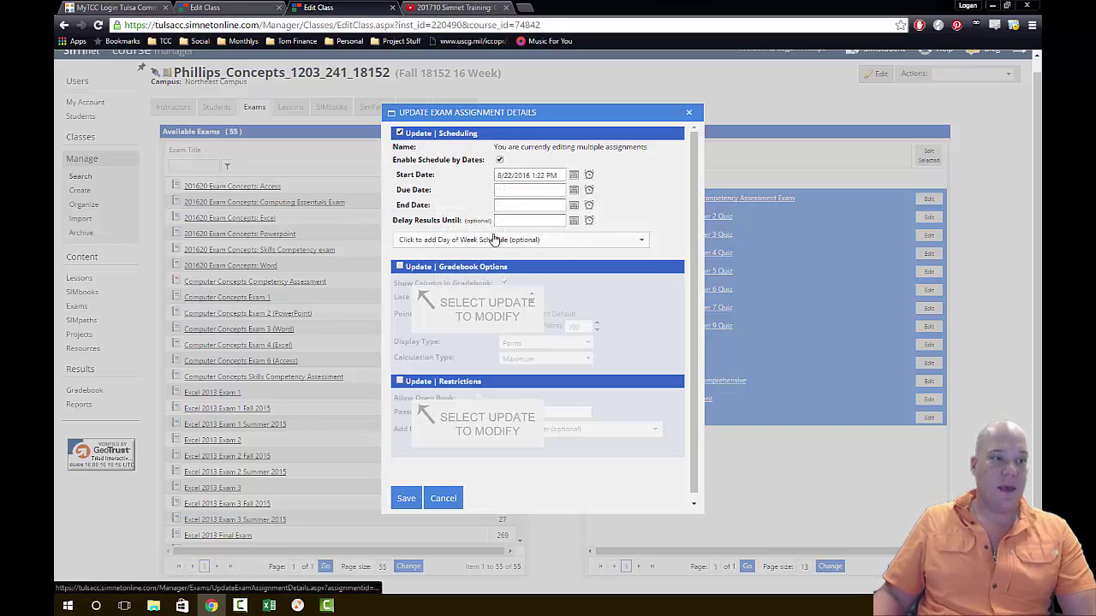
Set the start time of the selected exams to 12:01 AM on 8/22/2016
click(534, 175)
click(540, 176)
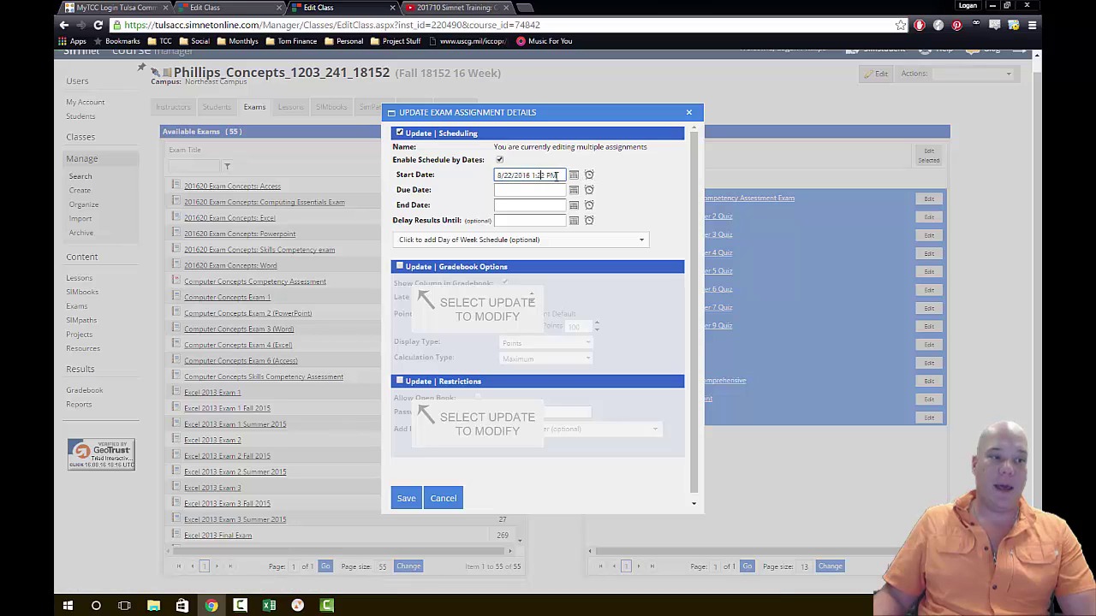
drag(550, 177, 531, 177)
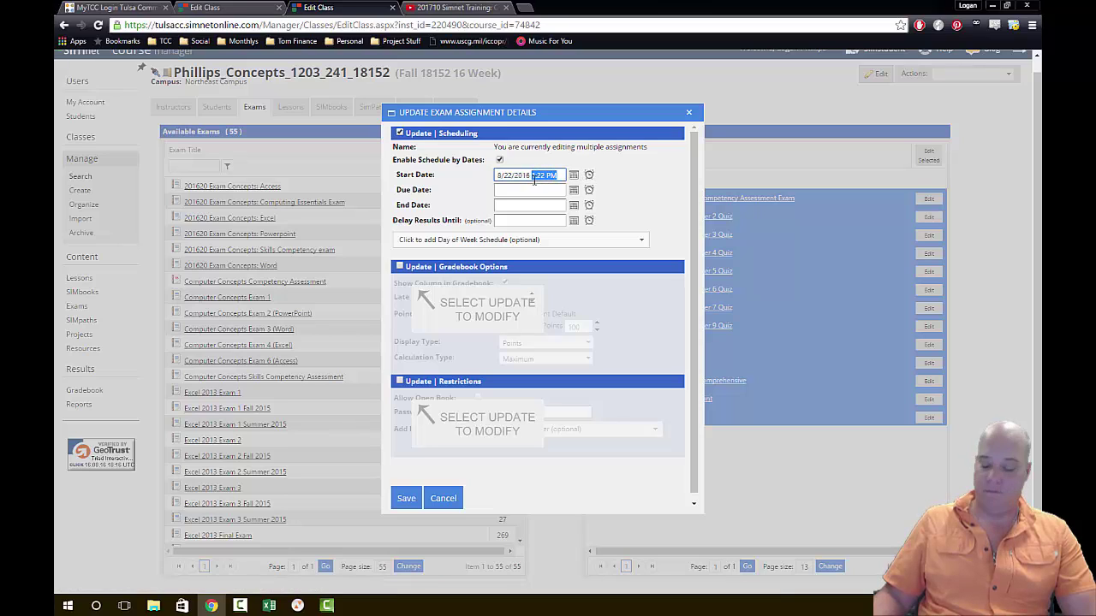
text(12)
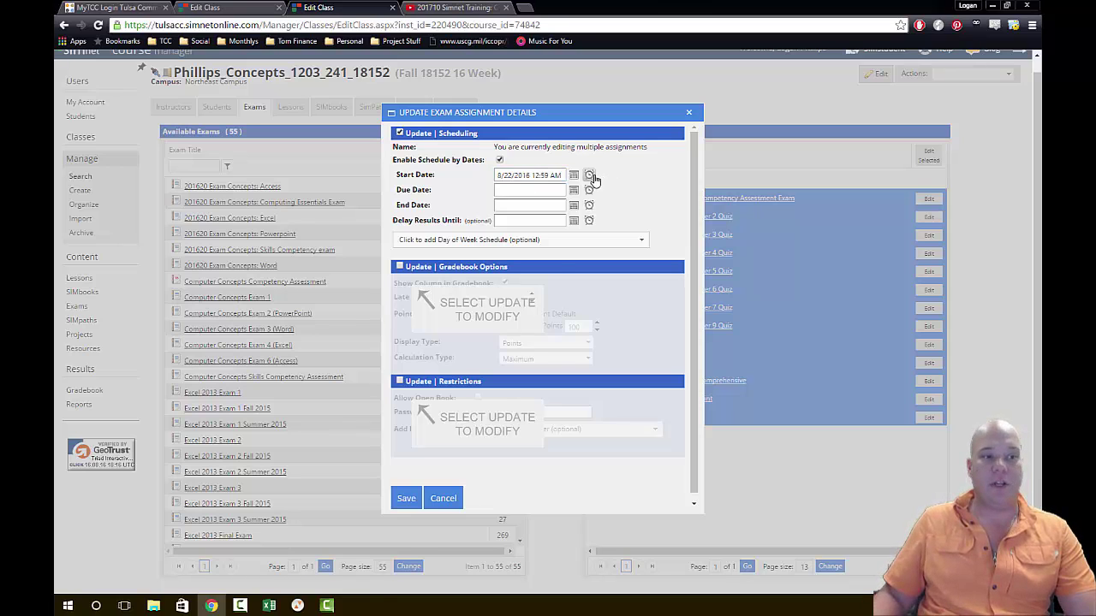
click(588, 176)
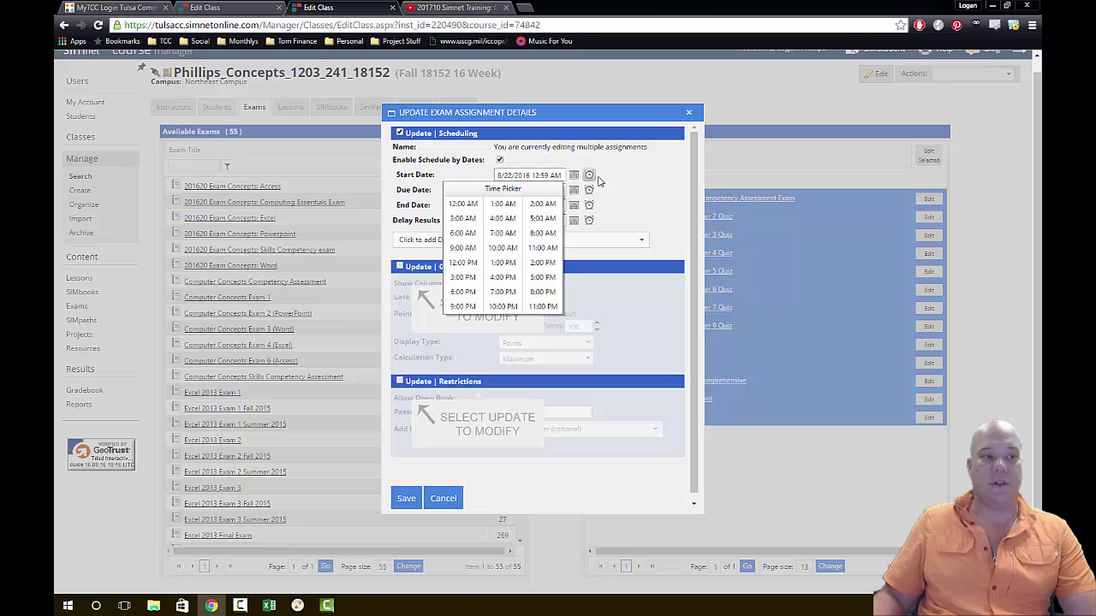
click(627, 224)
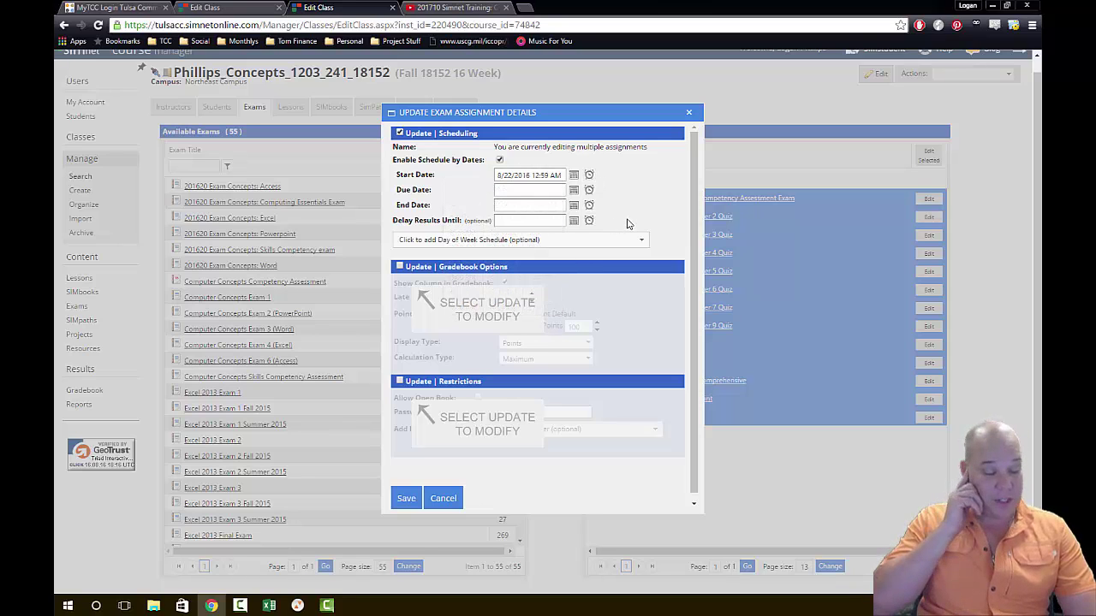
click(551, 177)
click(552, 174)
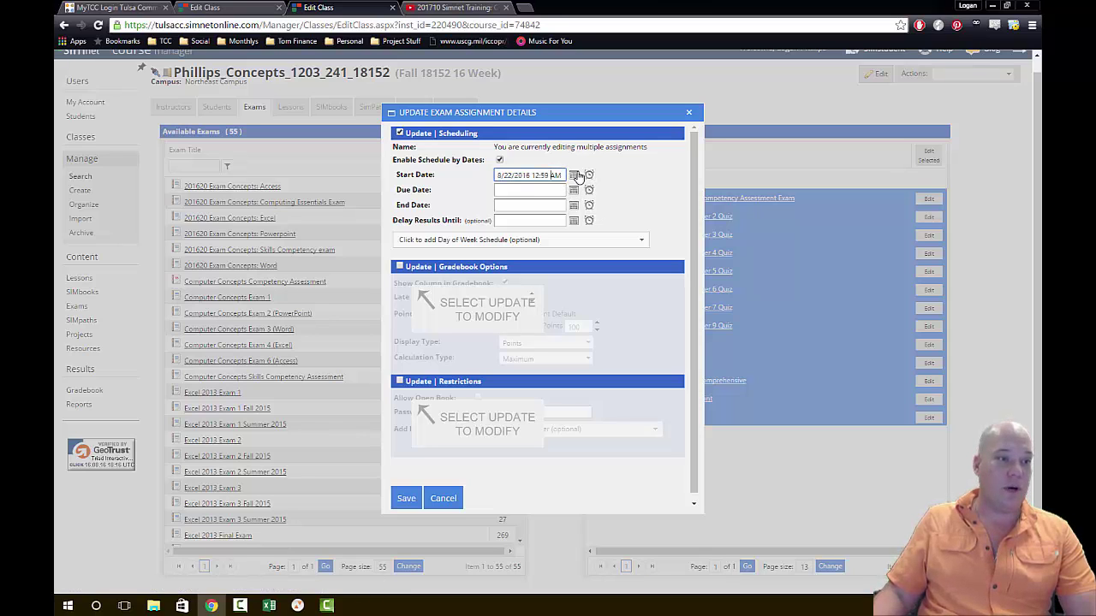
key(BackSpace)
key(BackSpace)
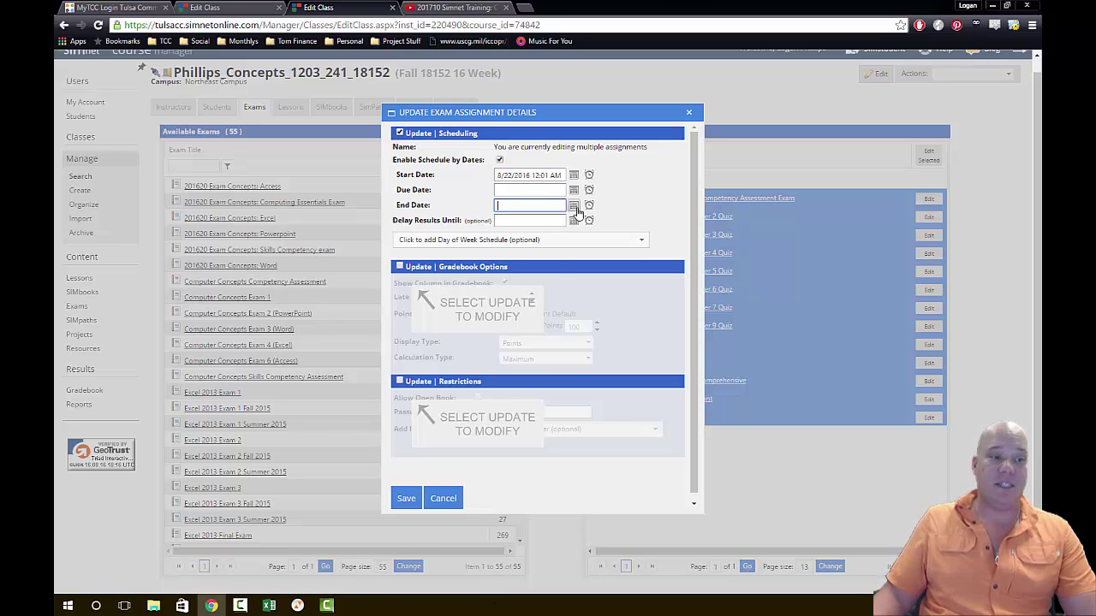
Set the selected exams' end date to 12/12/2016 11:59 PM and save the assignment details
click(573, 205)
click(541, 220)
click(540, 220)
click(541, 220)
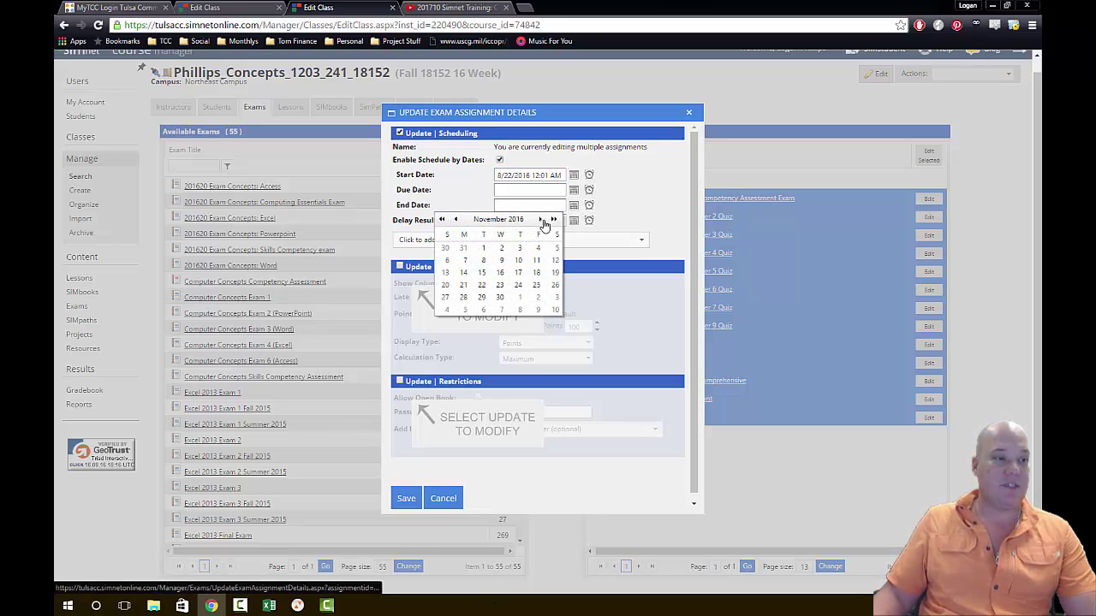
click(541, 220)
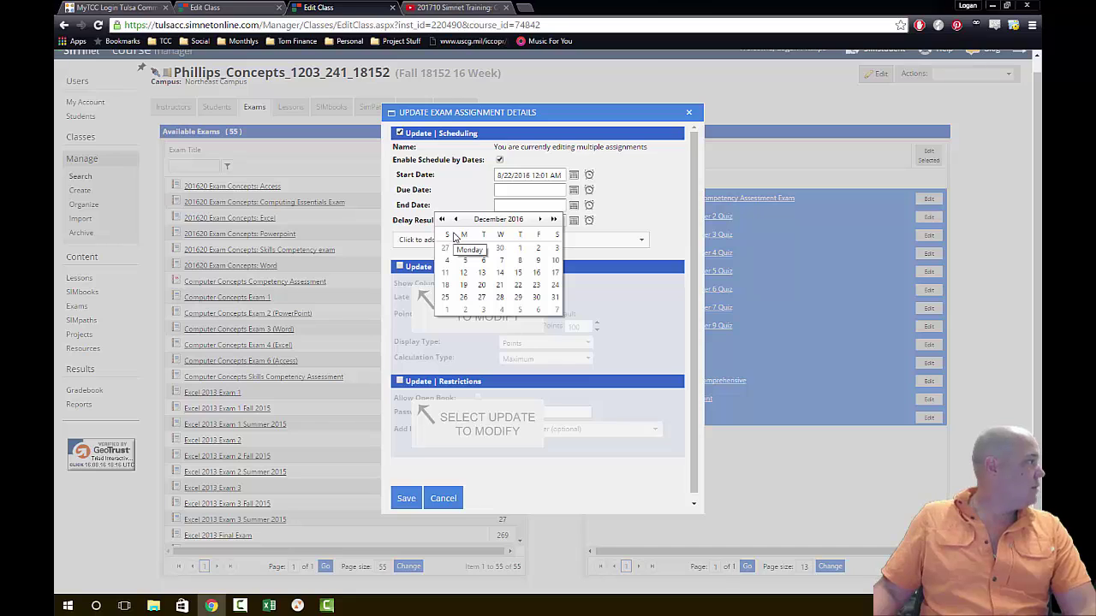
click(474, 274)
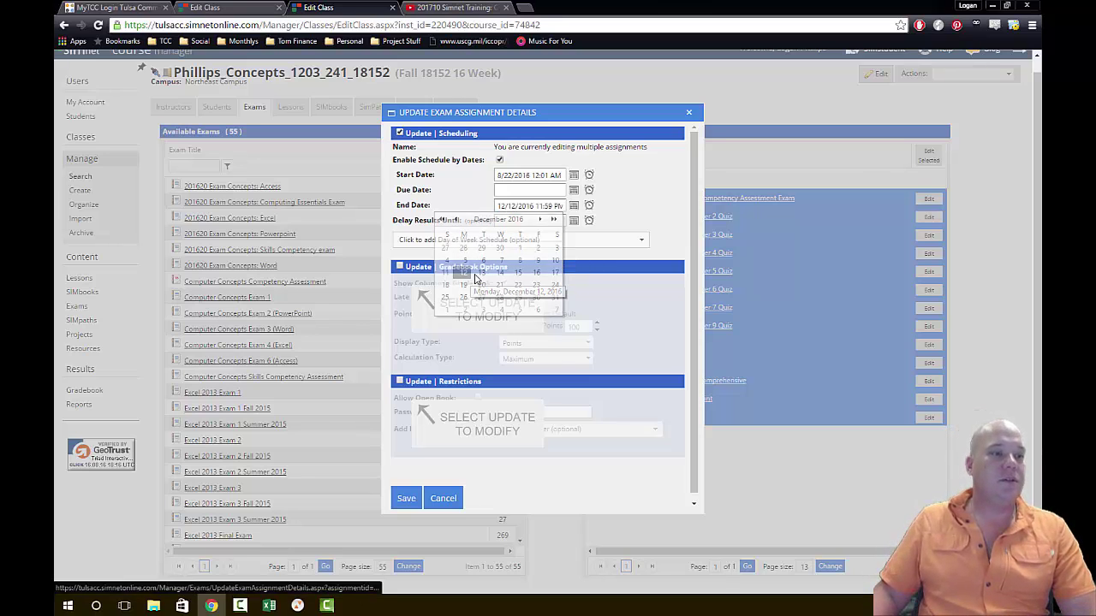
click(423, 505)
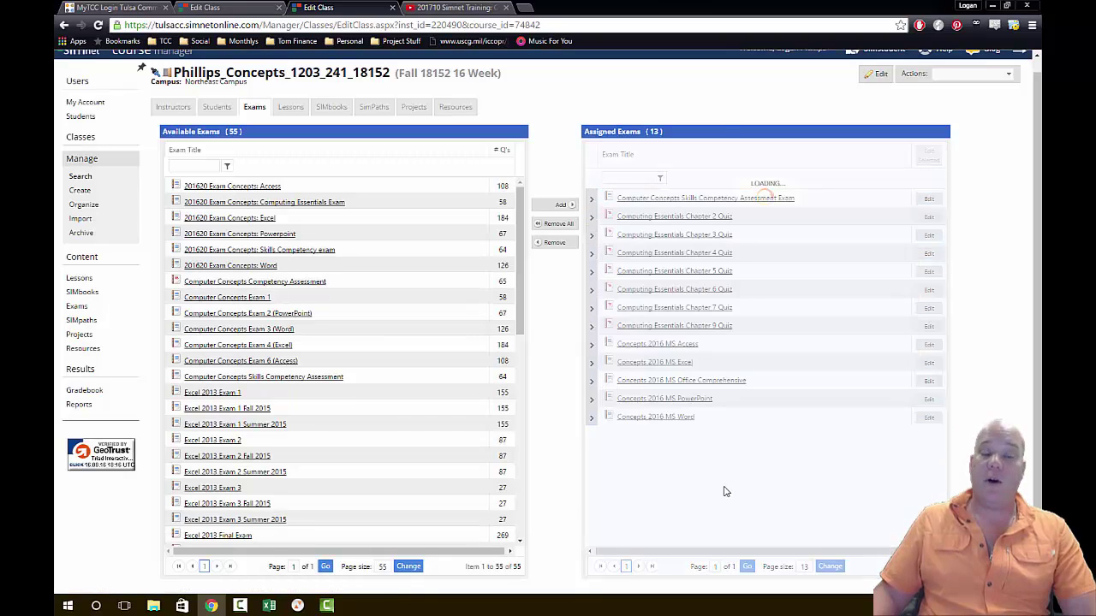
Edit the Computer Concepts Skills Competency Assessment Exam assignment, use override points of 25, and save it
click(928, 198)
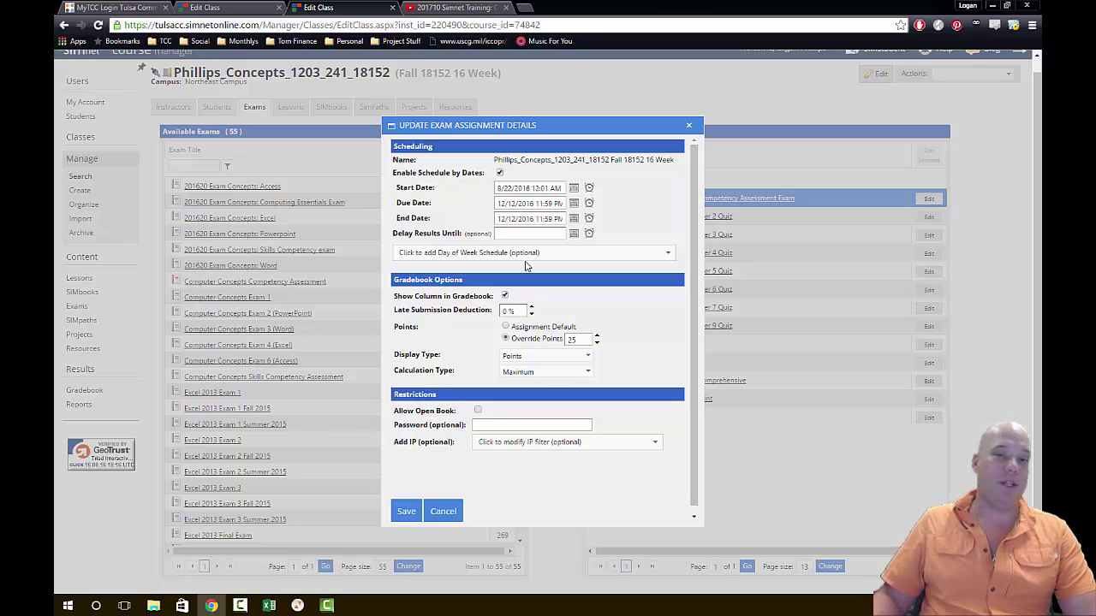
click(506, 339)
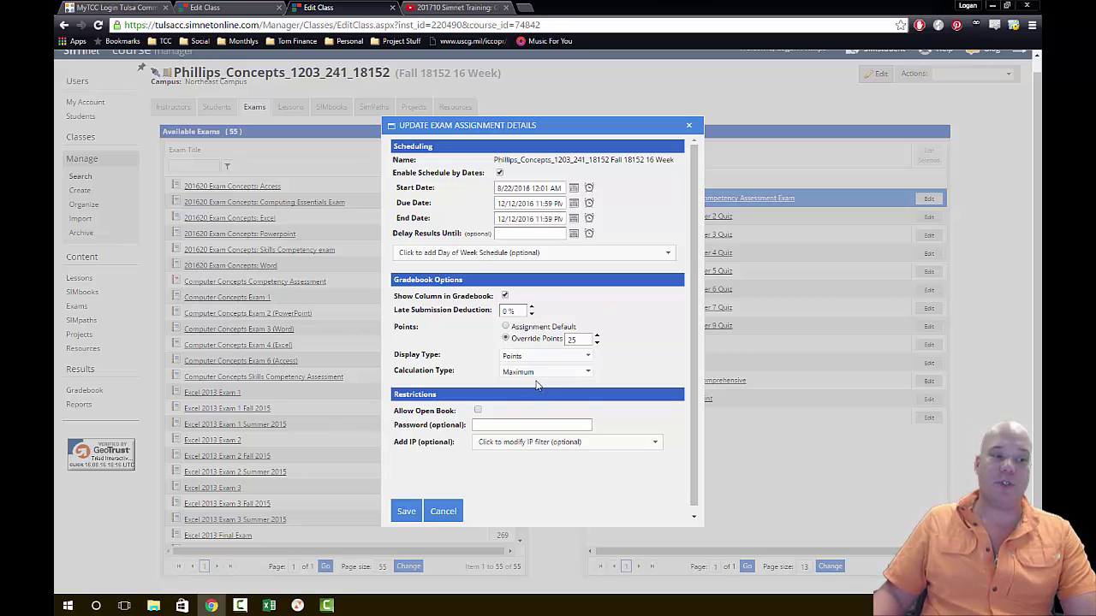
click(405, 511)
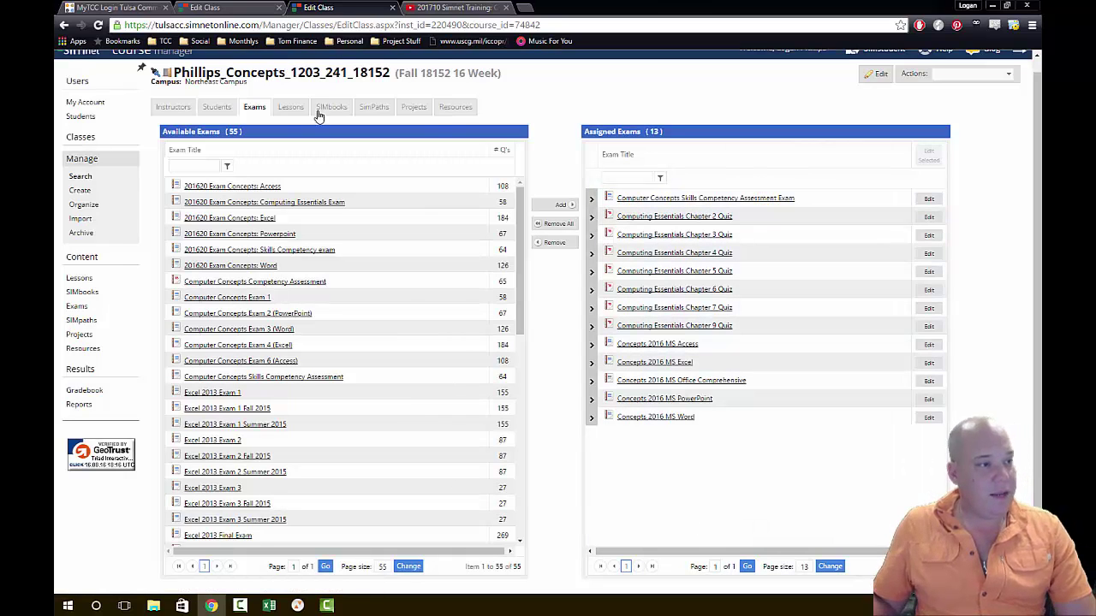
Go past the class's lessons to its SIMbooks, and open all assigned SIMbooks for bulk editing
click(291, 111)
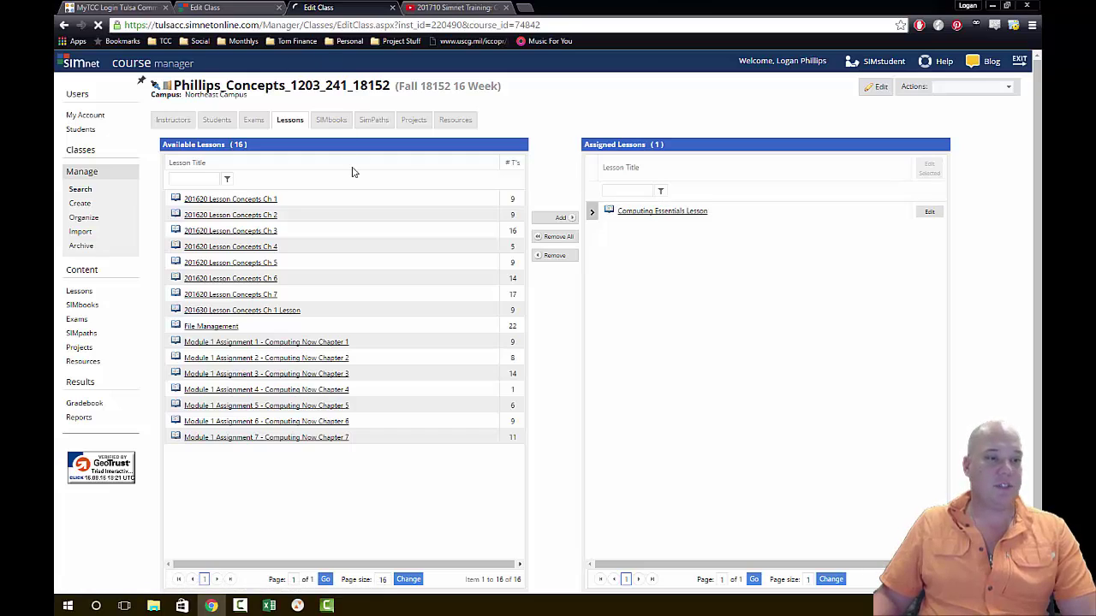
click(454, 196)
scroll(805, 321, down, 5)
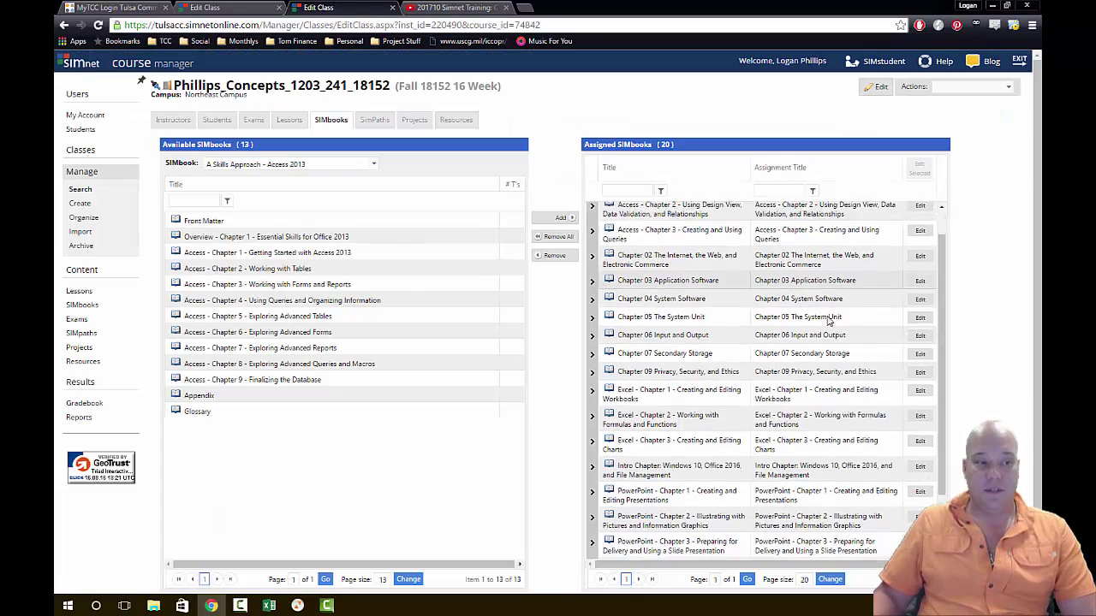
scroll(828, 327, up, 5)
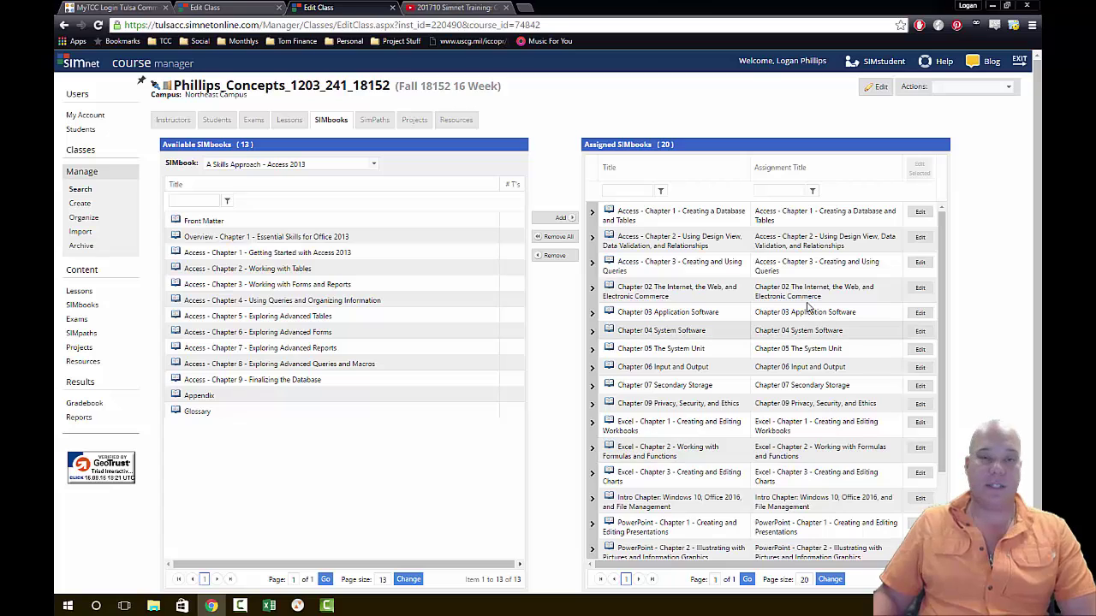
scroll(899, 432, down, 3)
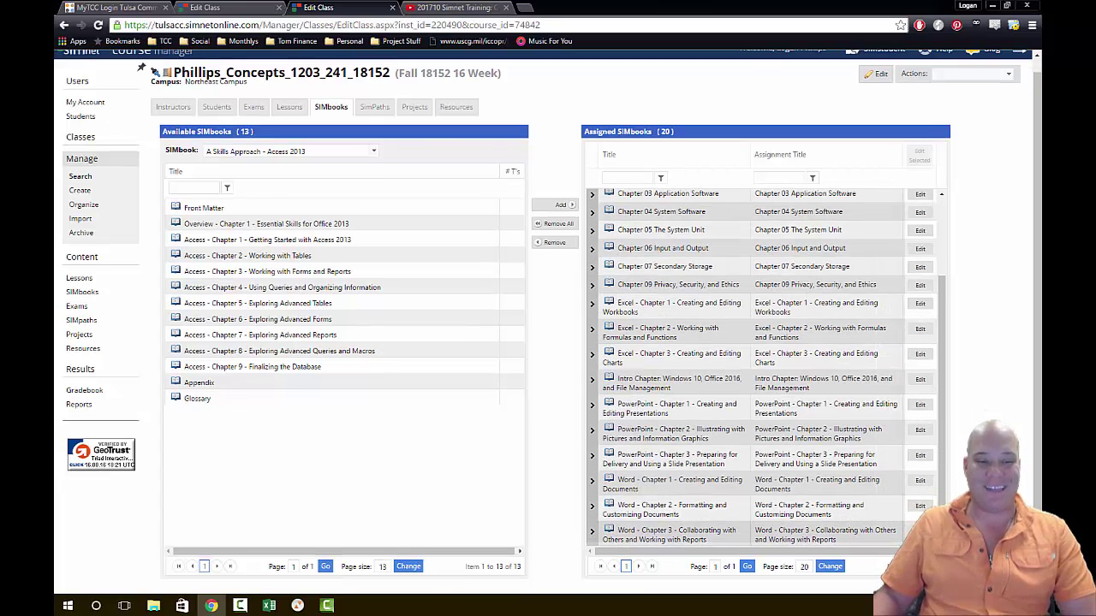
key(ctrl+a)
click(918, 154)
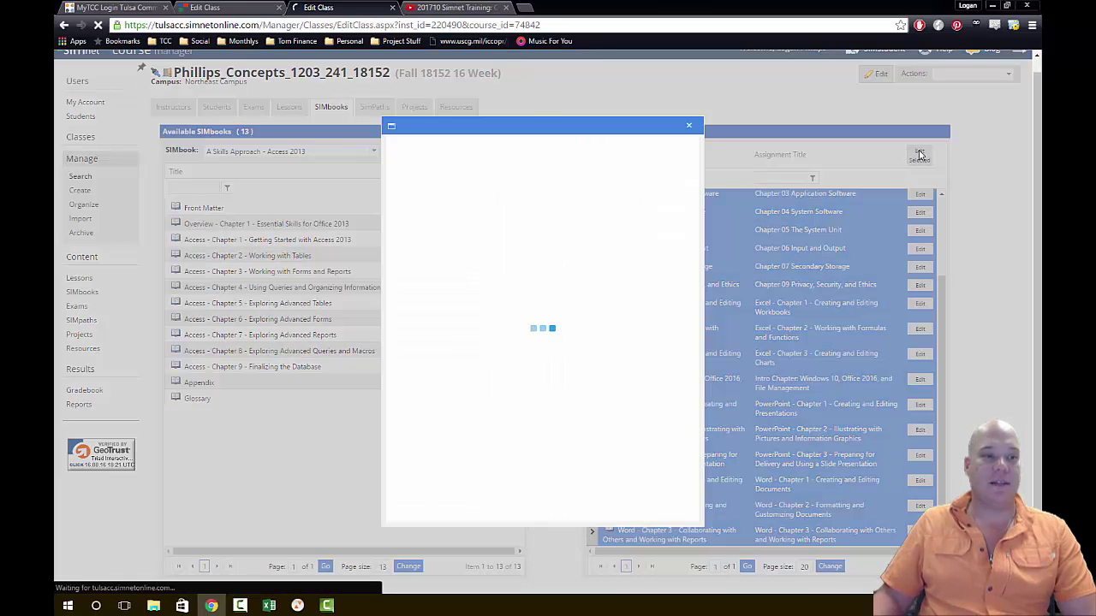
Enable the scheduling update for the selected SIMbooks and set their start date to 8/22/2016 12:01 AM
click(399, 146)
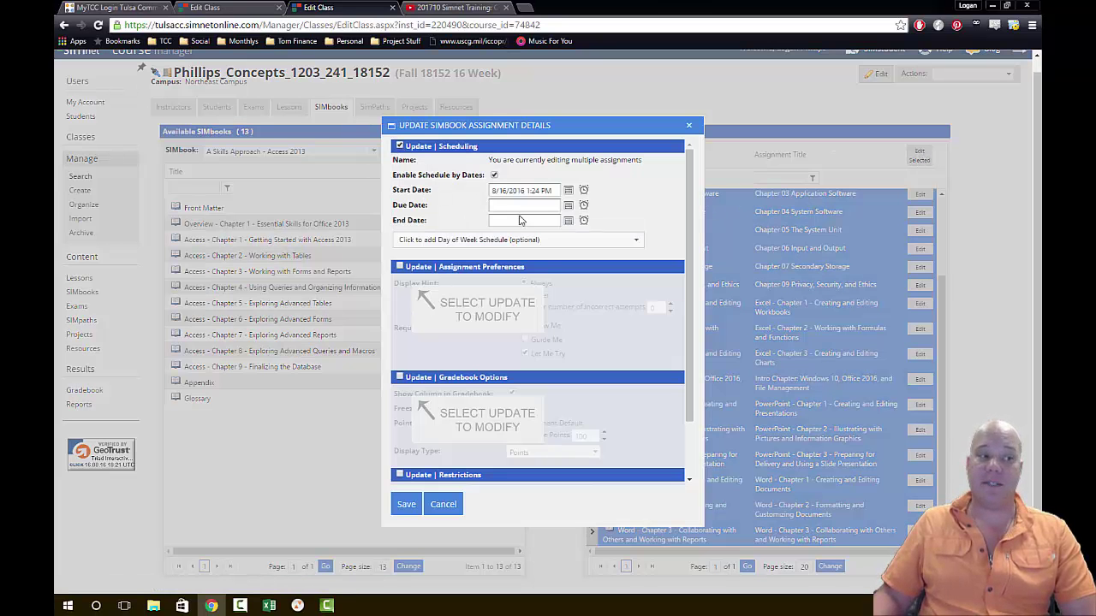
click(568, 205)
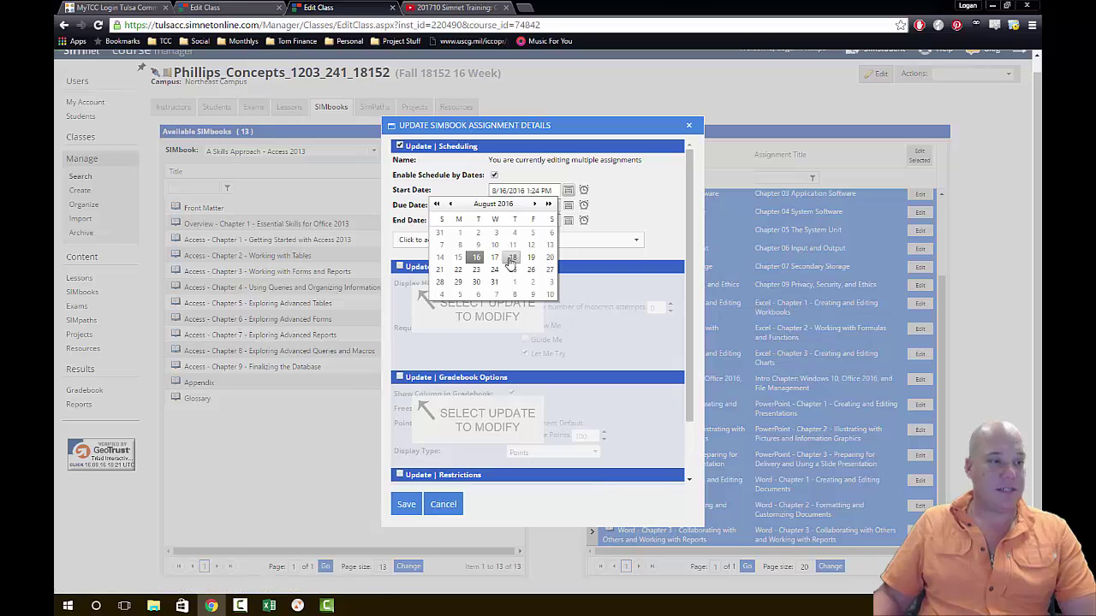
click(458, 269)
triple_click(532, 192)
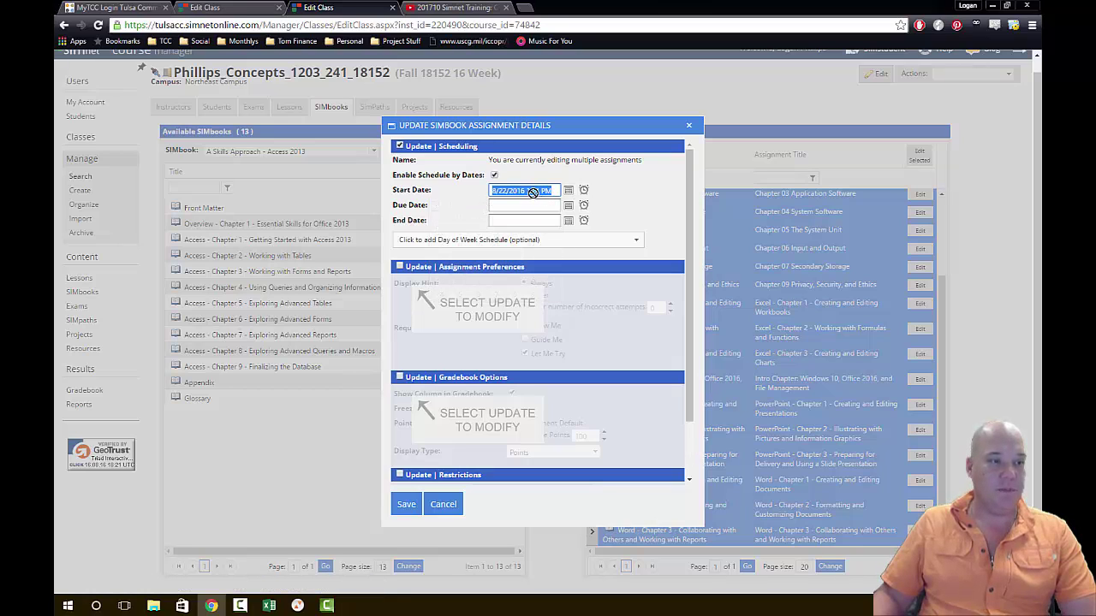
click(535, 190)
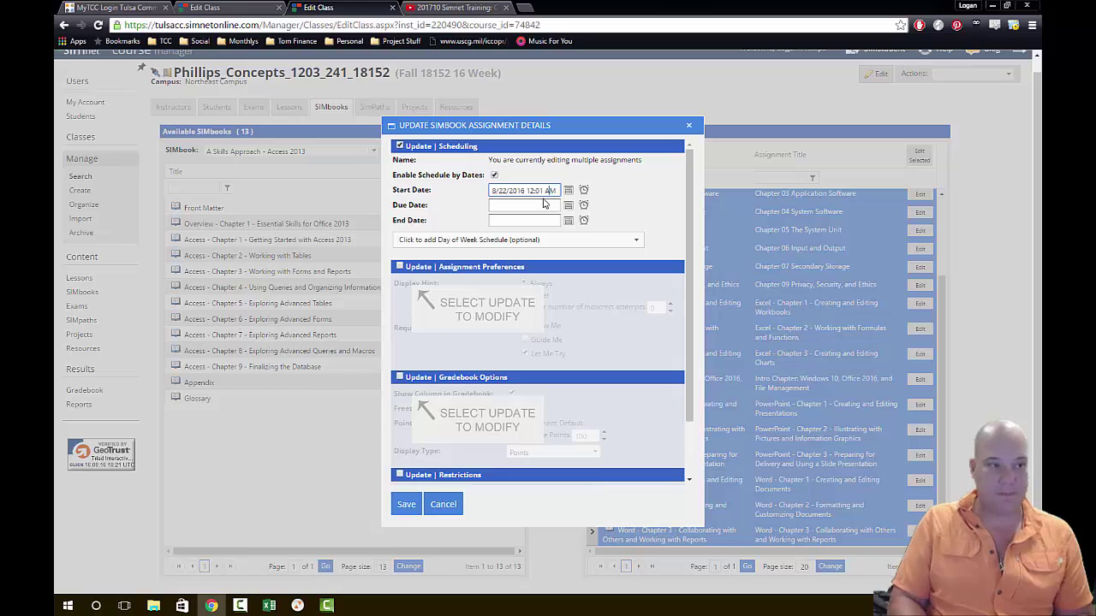
Set the selected SIMbooks' end date to 12/12/2016 11:59 PM and save the assignment details
click(569, 220)
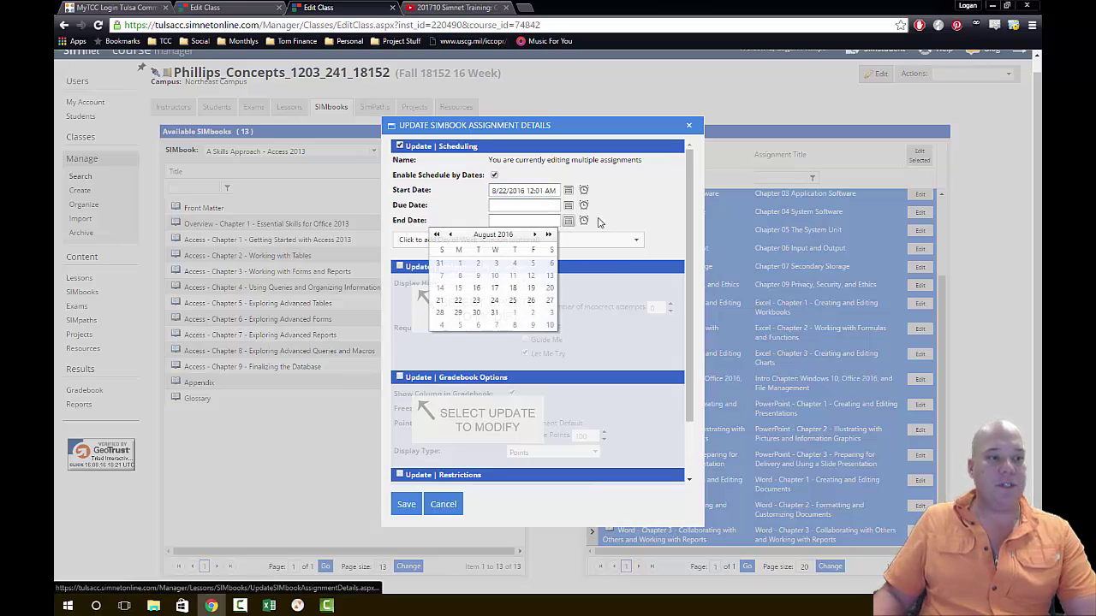
click(534, 235)
double_click(533, 236)
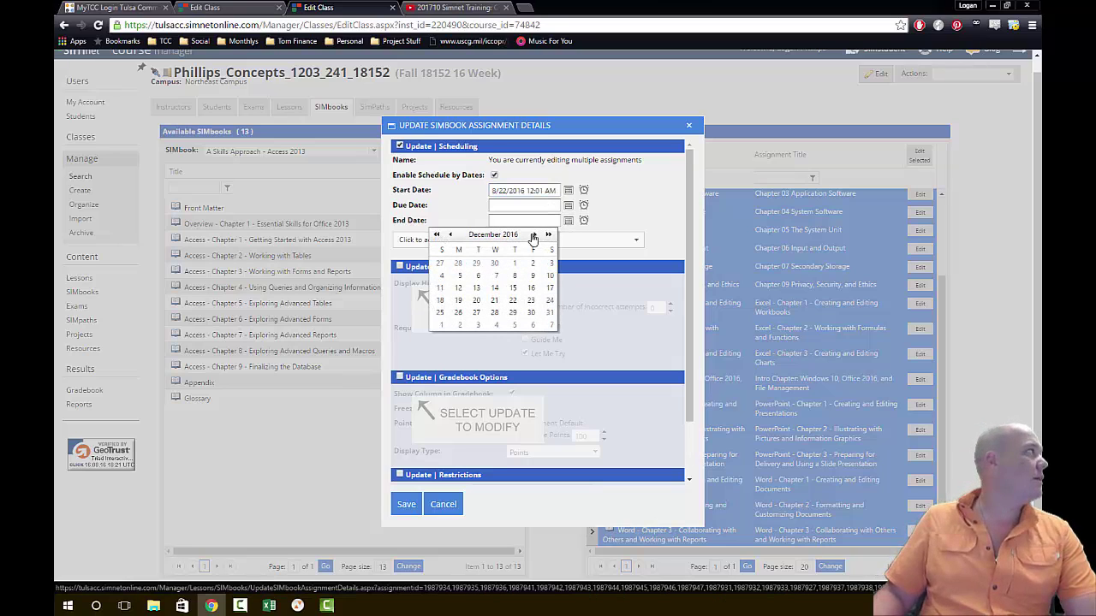
click(458, 288)
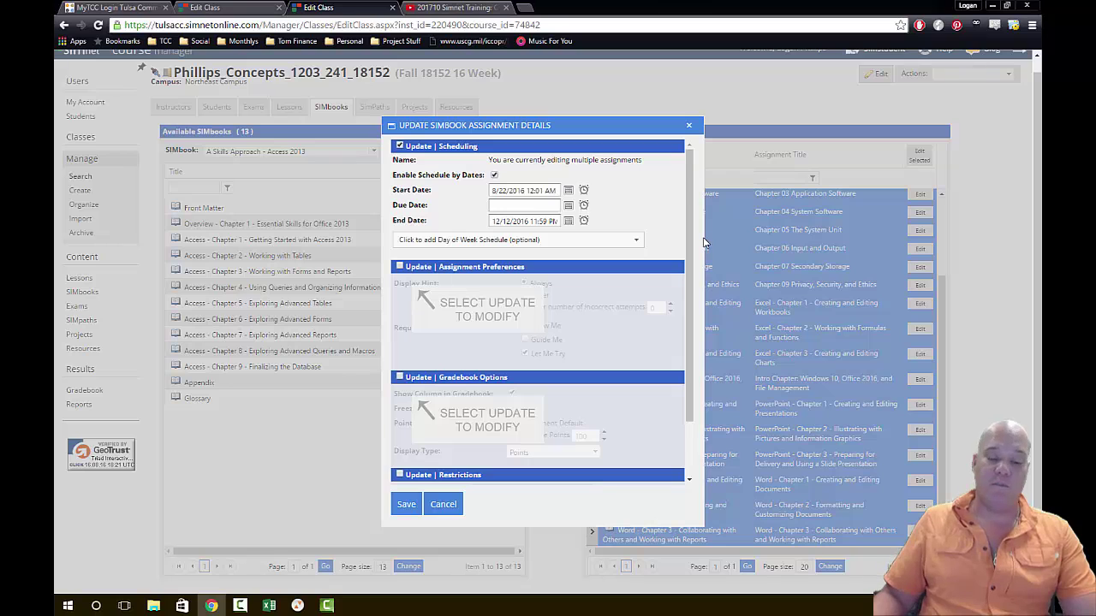
click(406, 505)
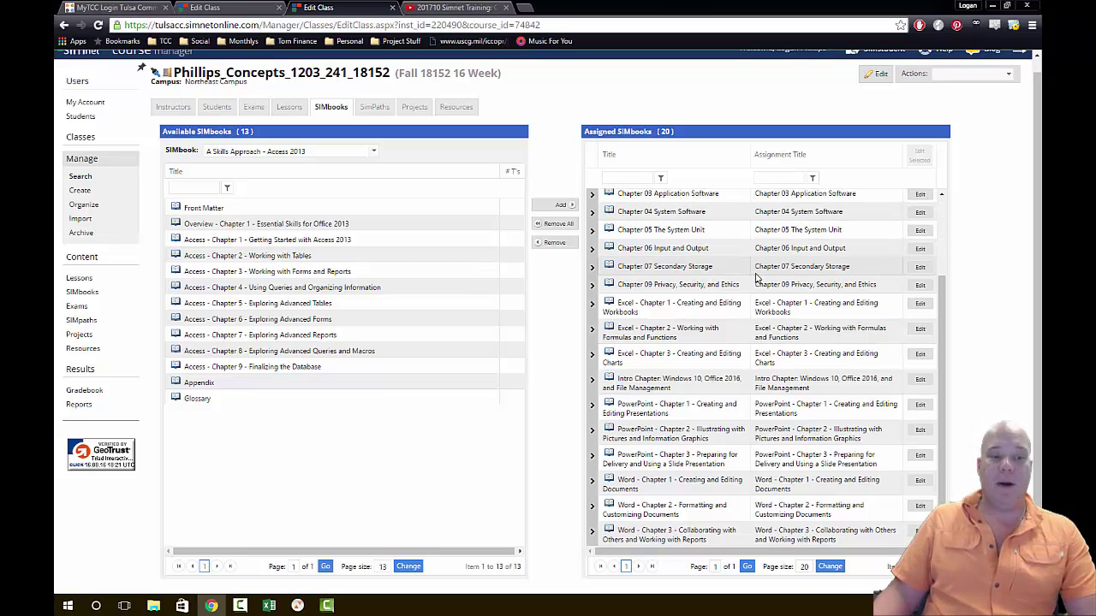
scroll(760, 449, up, 5)
scroll(775, 446, down, 5)
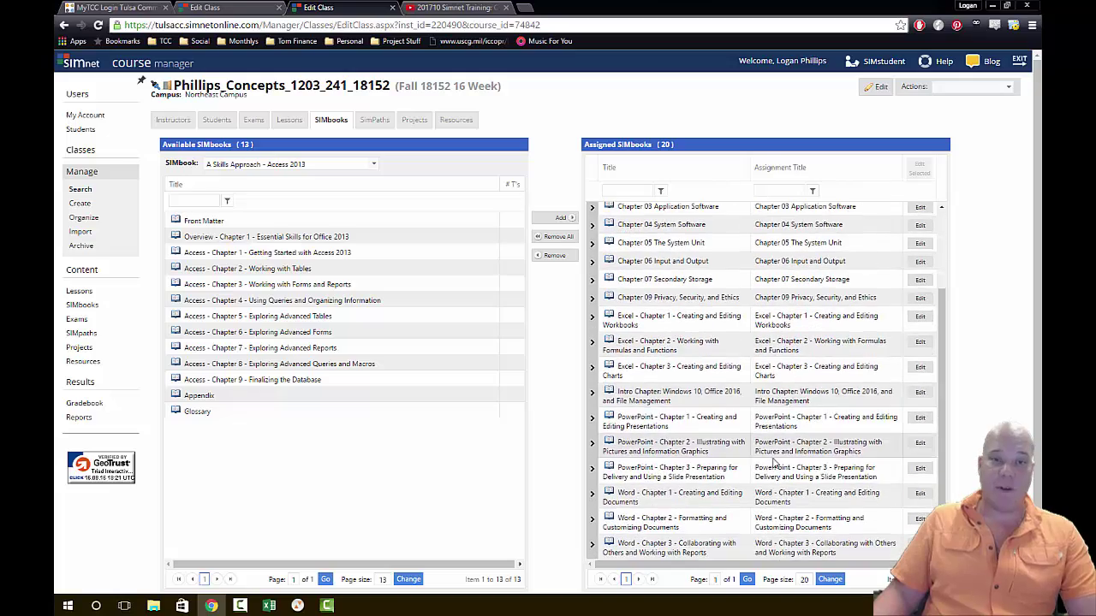
scroll(775, 441, up, 5)
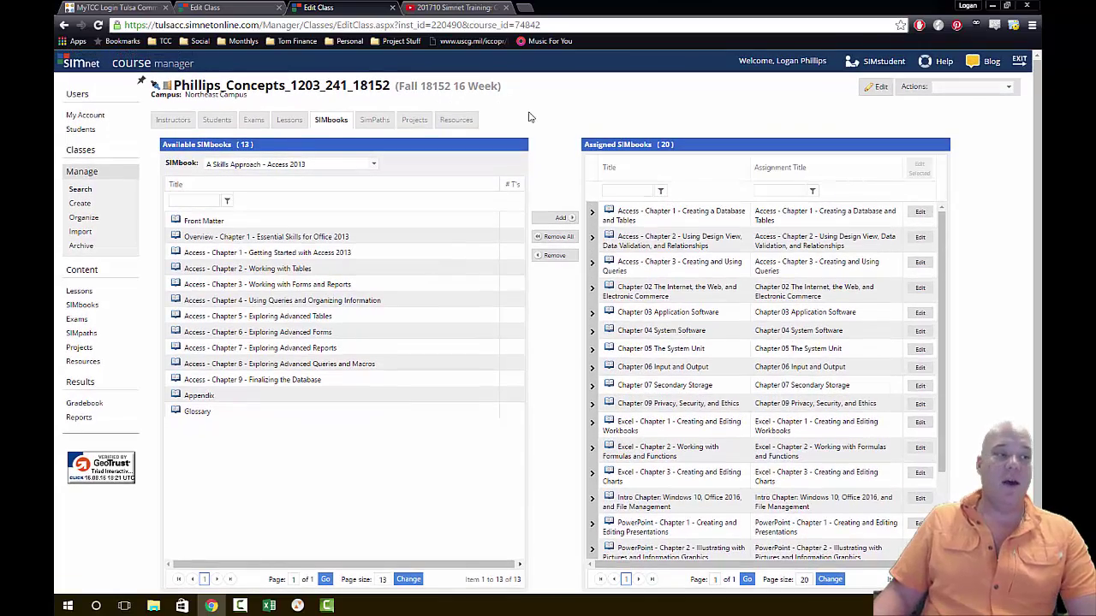
Review the assignment details of the Computer Concepts Skills Competency Assessment Exam, and close them without saving
click(261, 124)
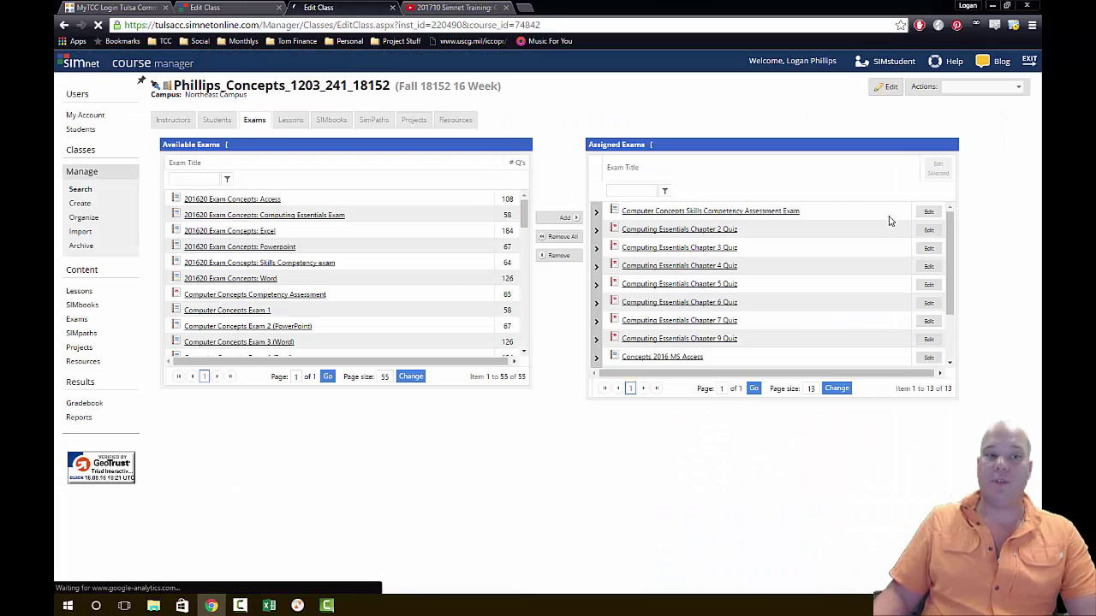
click(929, 213)
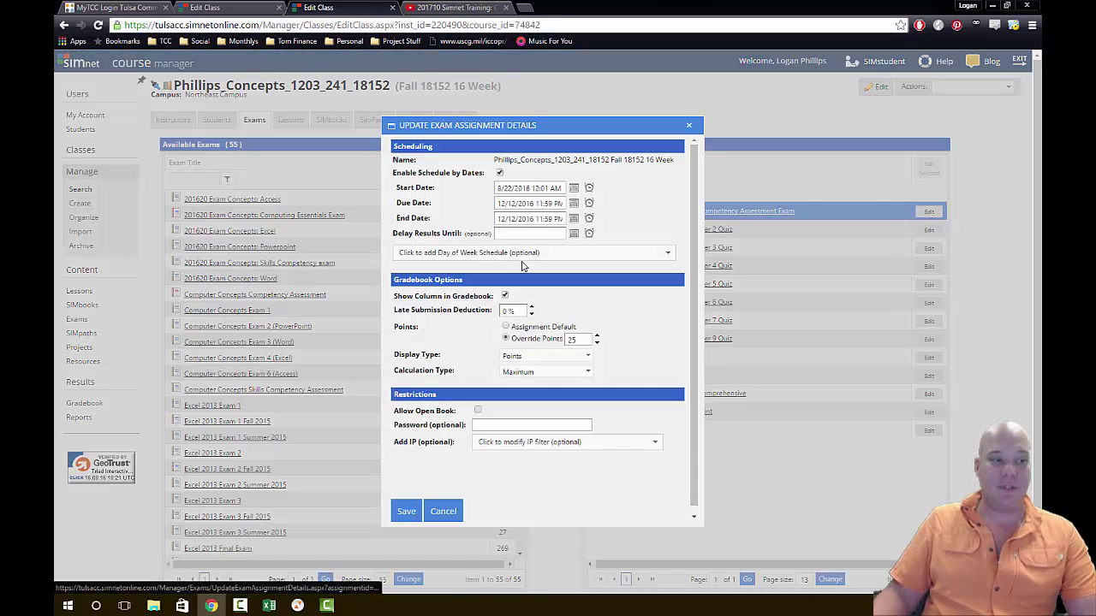
scroll(538, 270, down, 1)
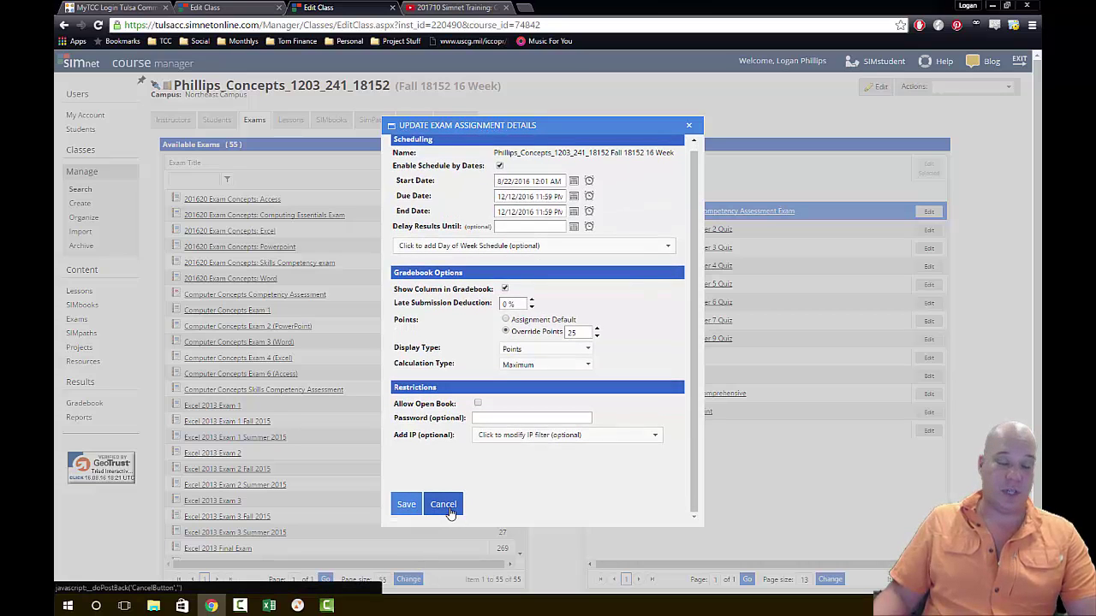
click(444, 507)
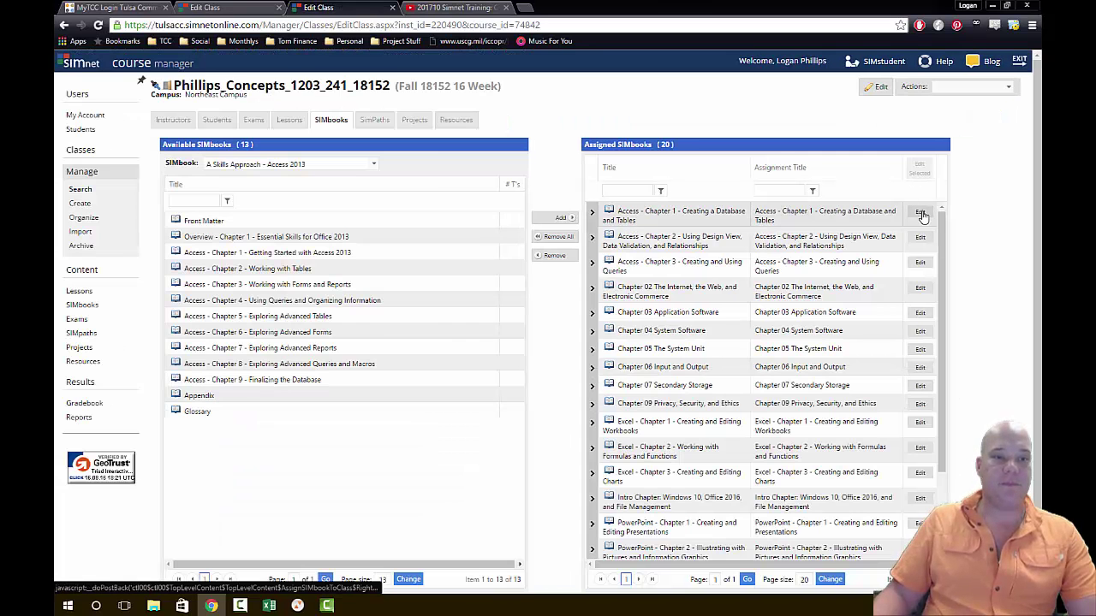
Set the Access Chapter 1 SIMbook assignment to display hints after 1 incorrect attempt, and save it
click(923, 214)
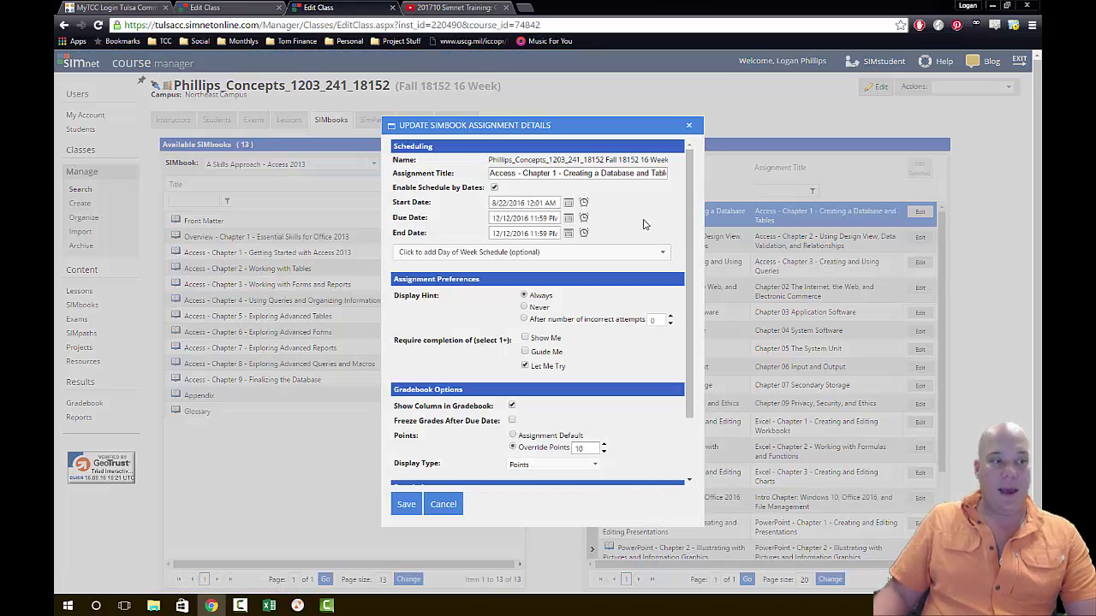
scroll(604, 255, down, 1)
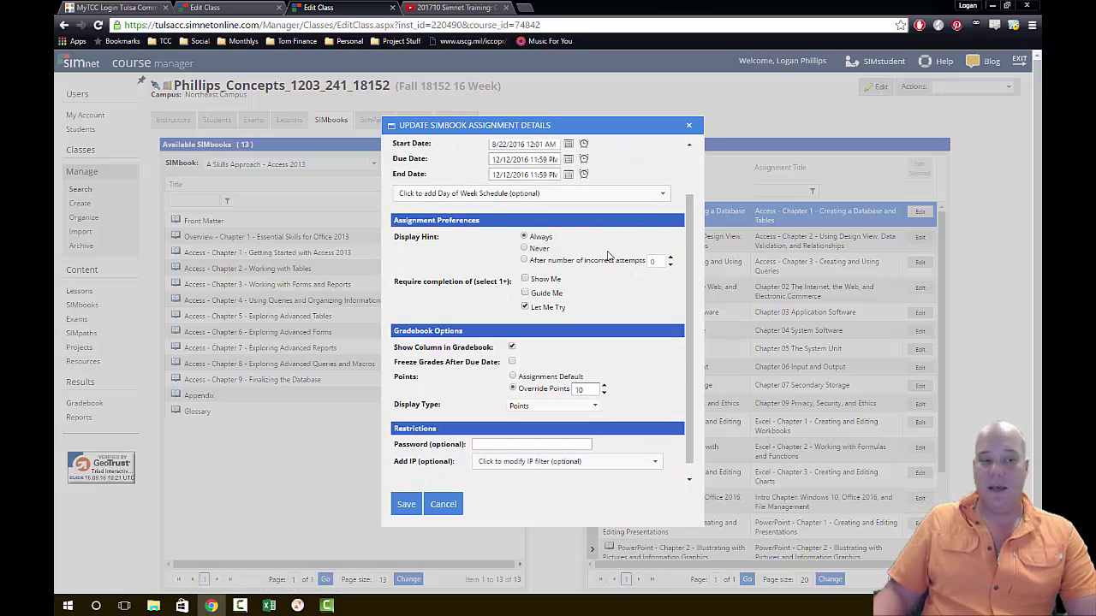
click(587, 262)
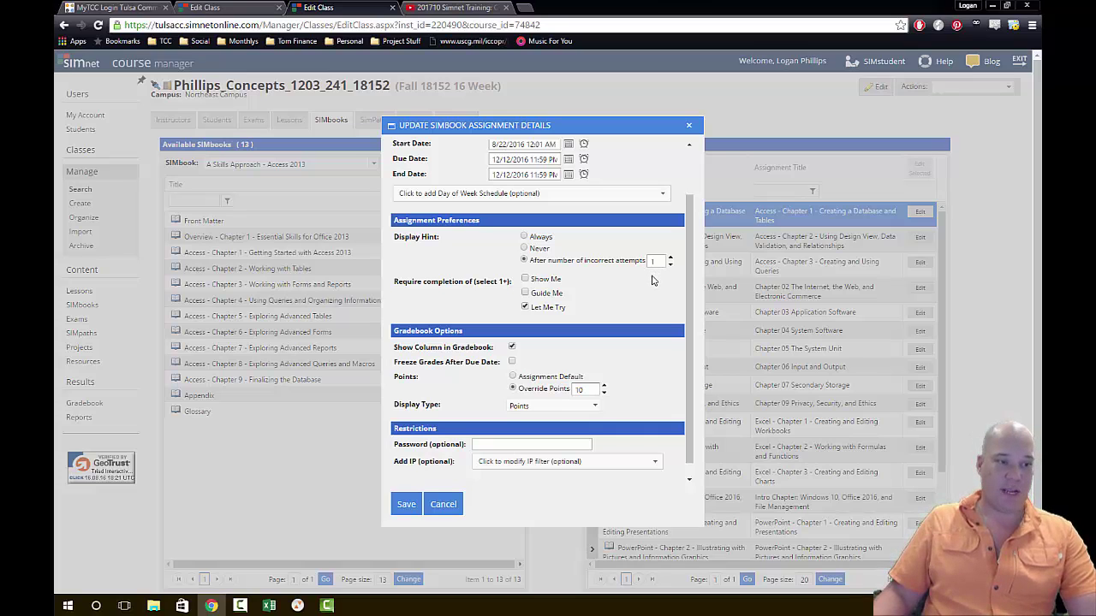
scroll(445, 266, down, 1)
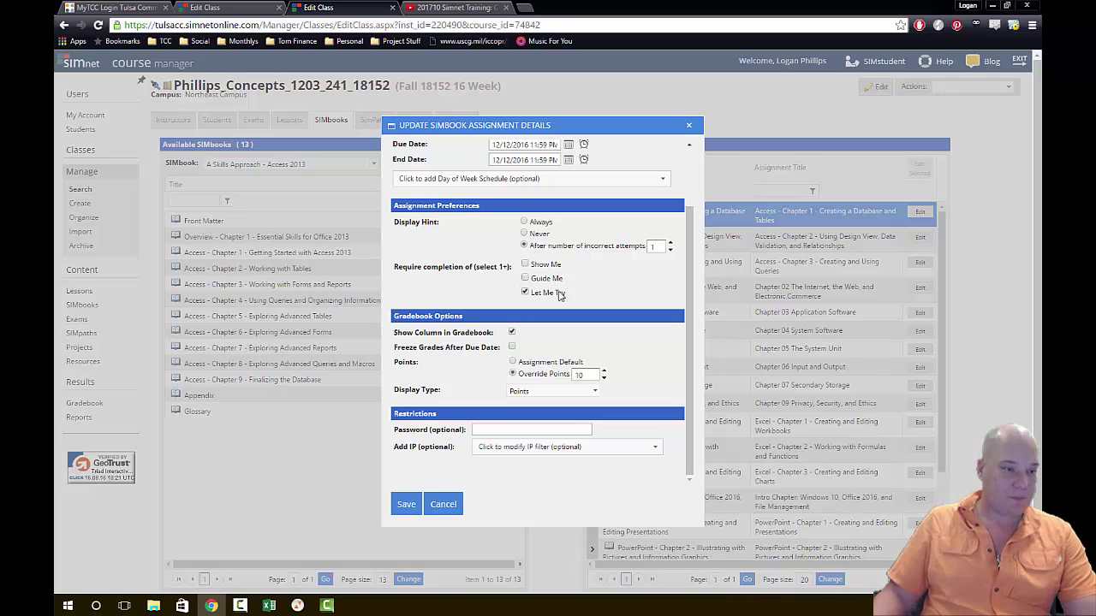
scroll(557, 295, down, 1)
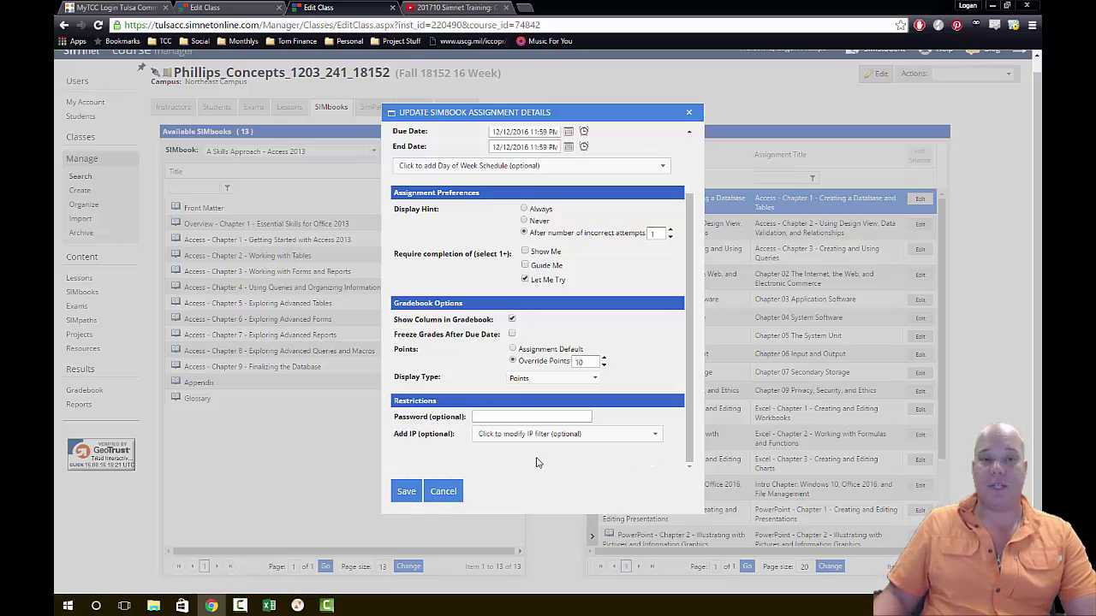
click(407, 491)
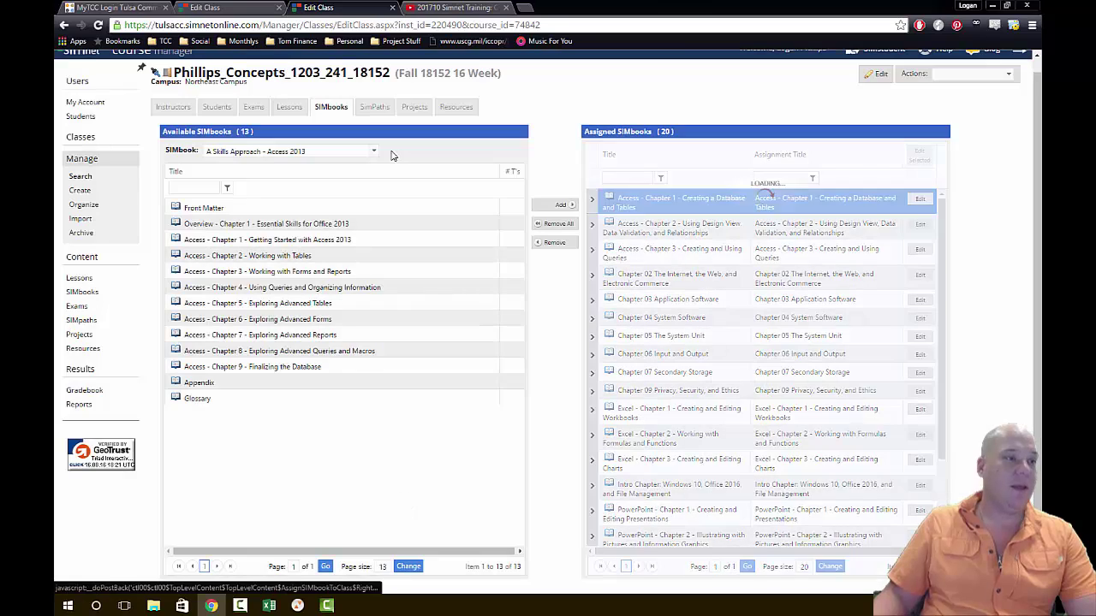
Edit the assigned SIMpath Office 2016 Concepts Access Chapter 1 to display hints after 1 incorrect attempt
click(381, 112)
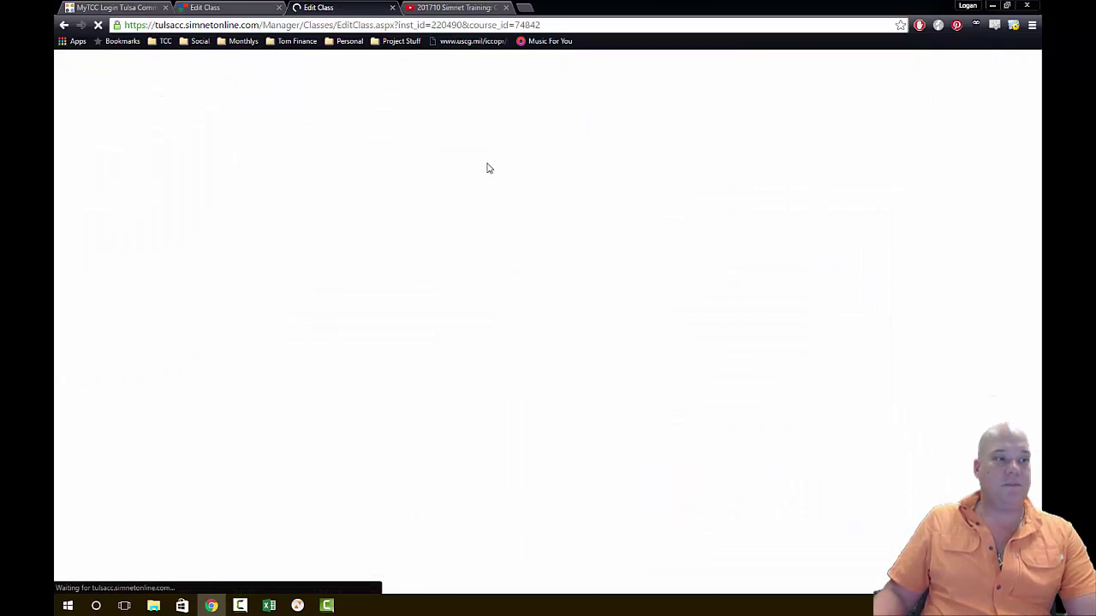
click(929, 211)
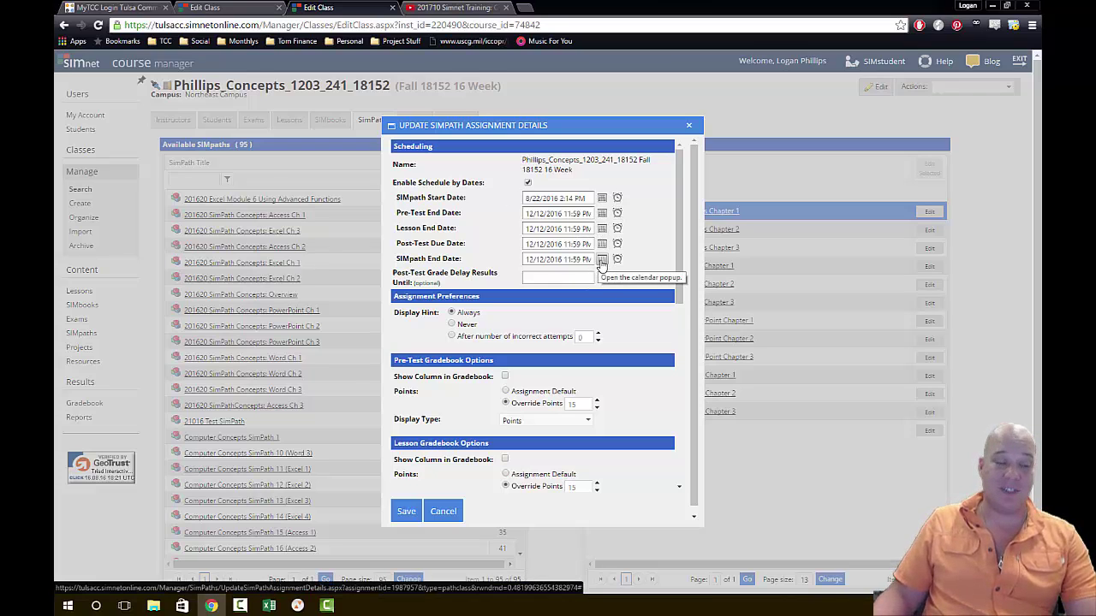
scroll(492, 221, down, 3)
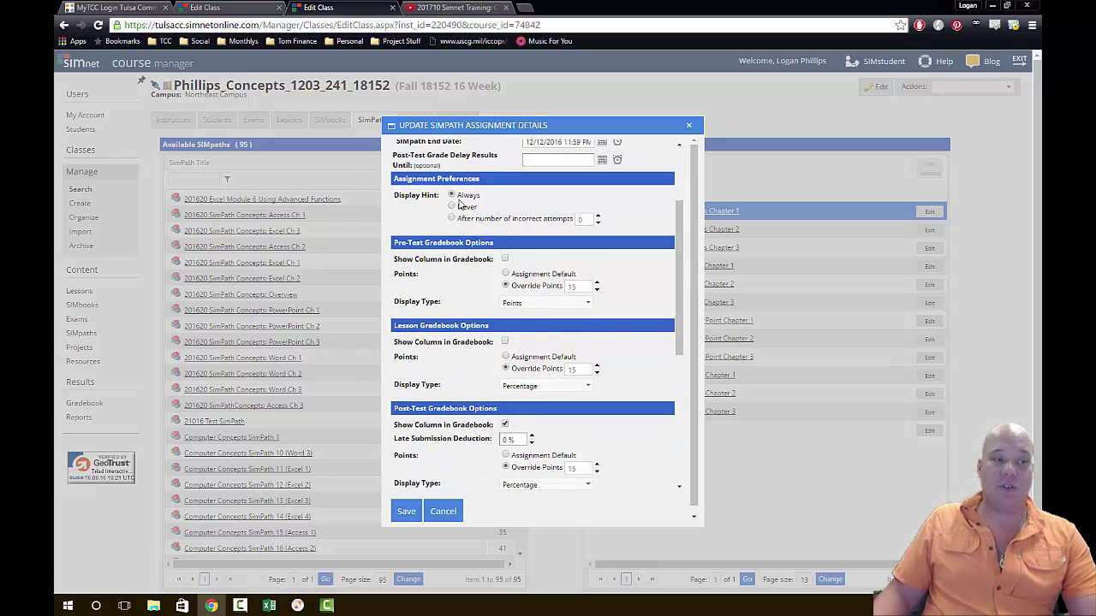
click(460, 219)
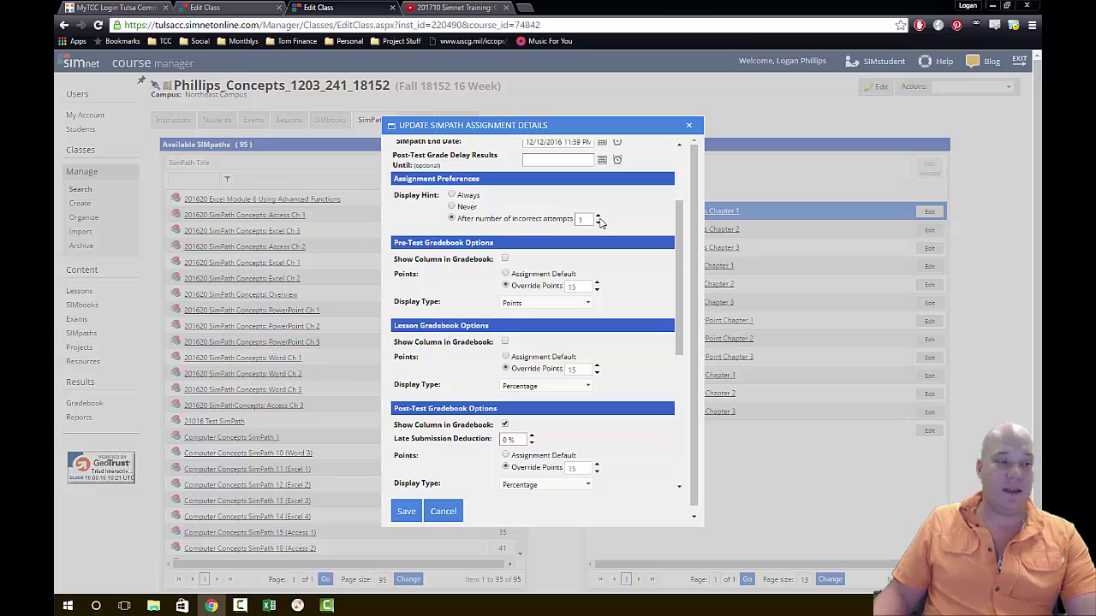
Show the pre-test column in the gradebook for this SIMpath, review its points and restrictions, and save the assignment
scroll(547, 232, down, 1)
scroll(547, 228, down, 1)
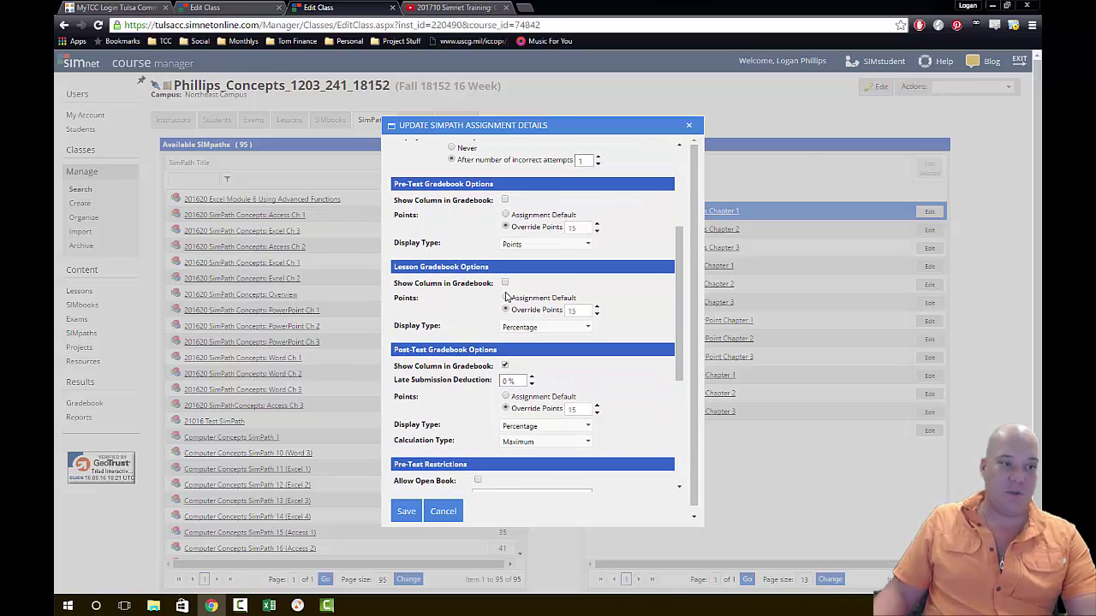
scroll(505, 300, down, 1)
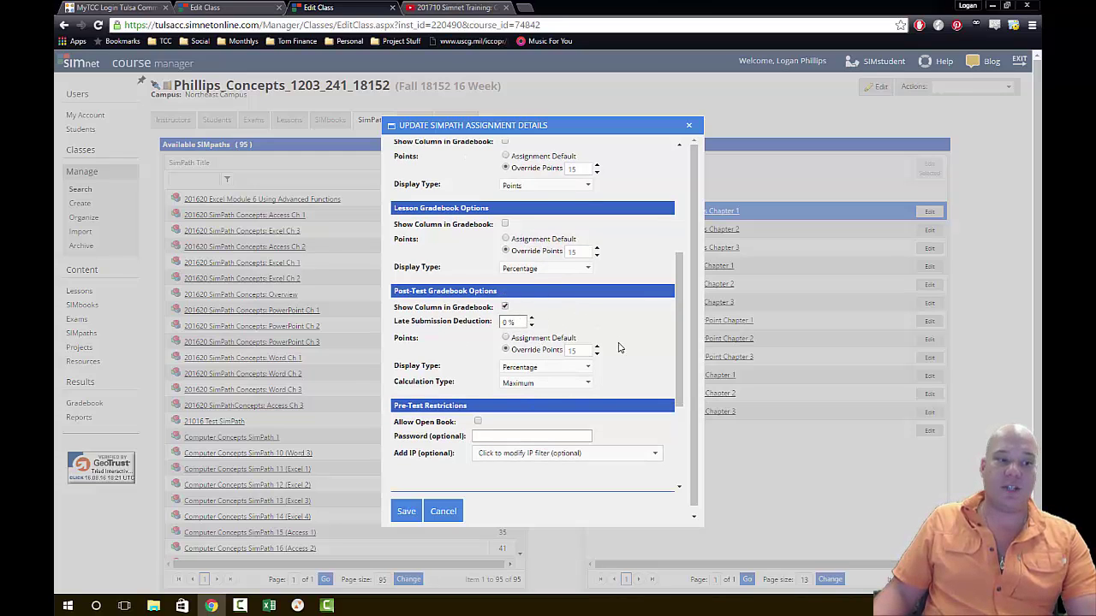
scroll(608, 353, up, 1)
scroll(604, 354, up, 2)
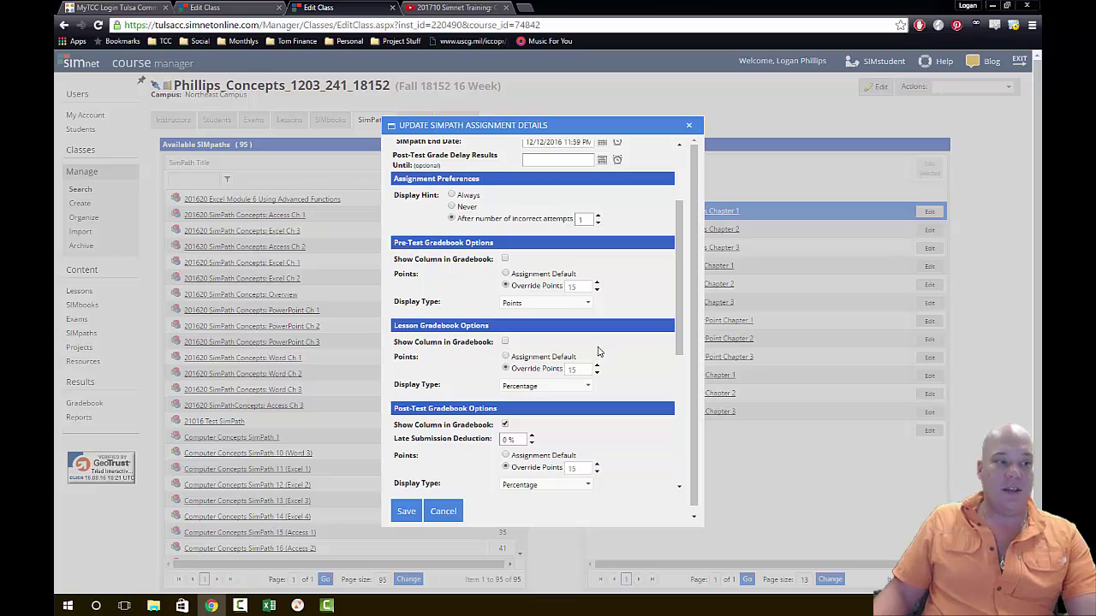
click(505, 259)
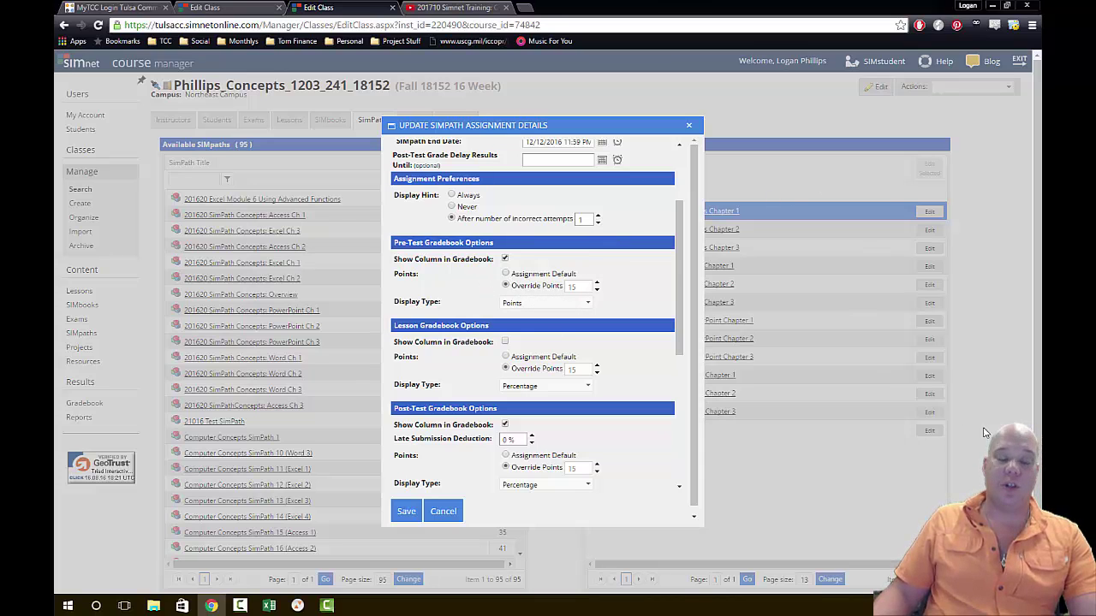
scroll(612, 322, down, 3)
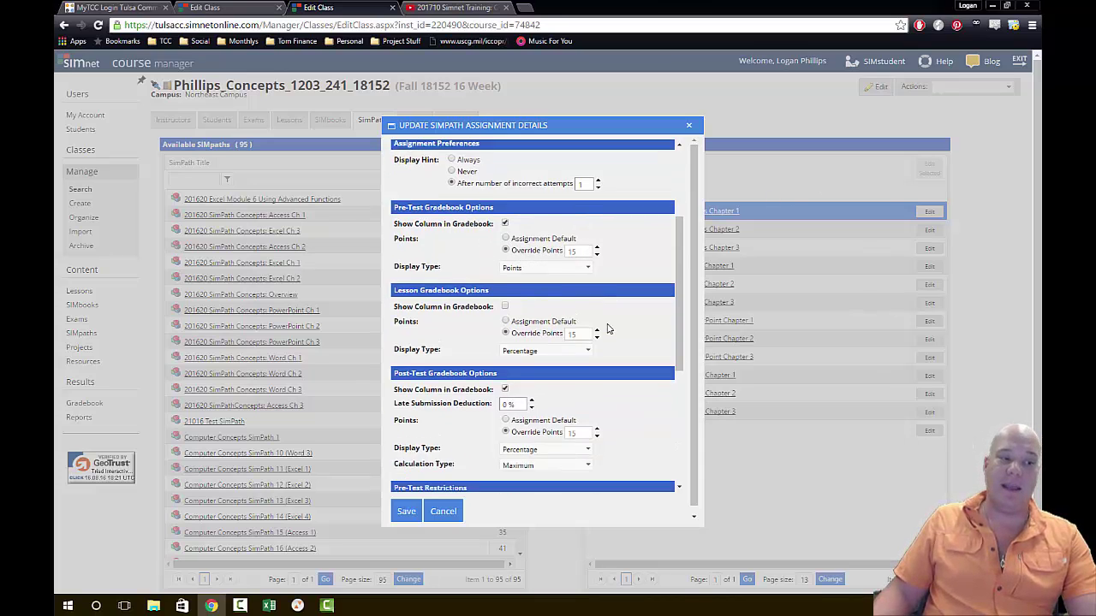
scroll(527, 407, up, 2)
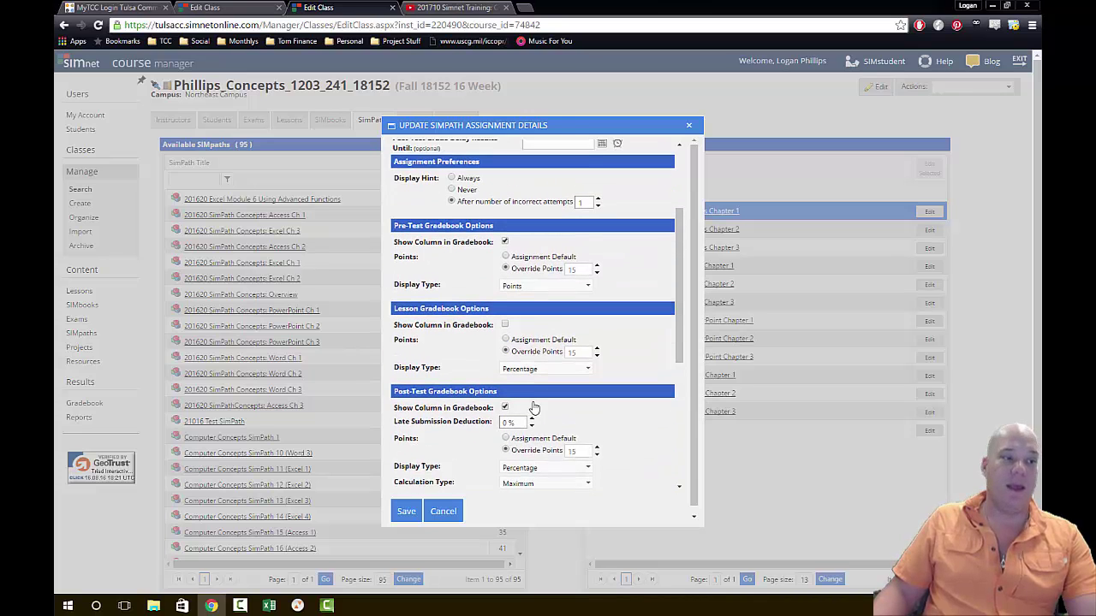
scroll(532, 409, down, 2)
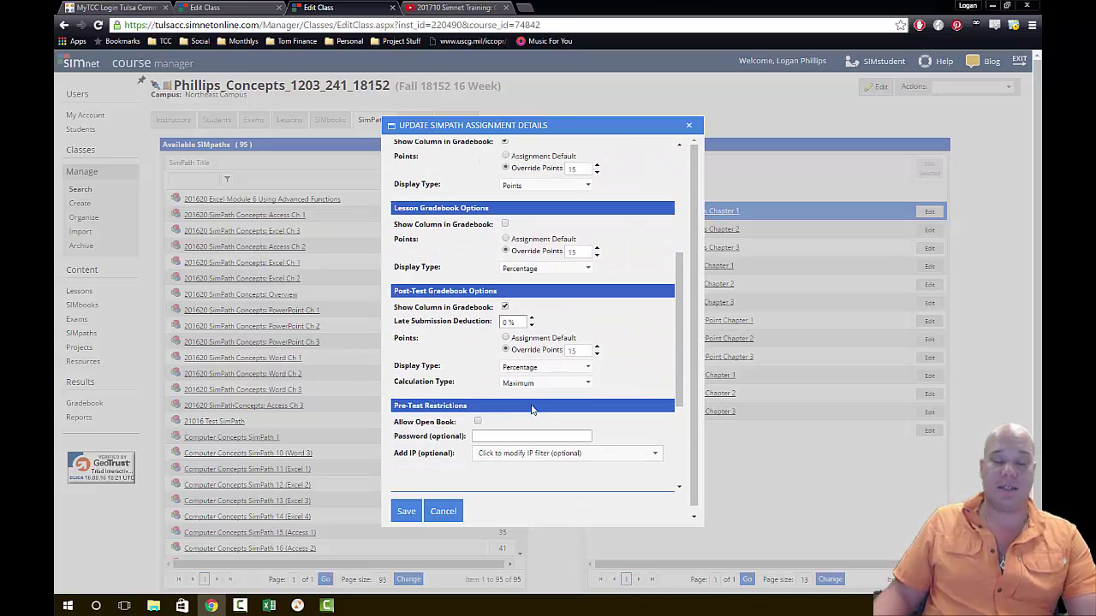
scroll(531, 402, down, 5)
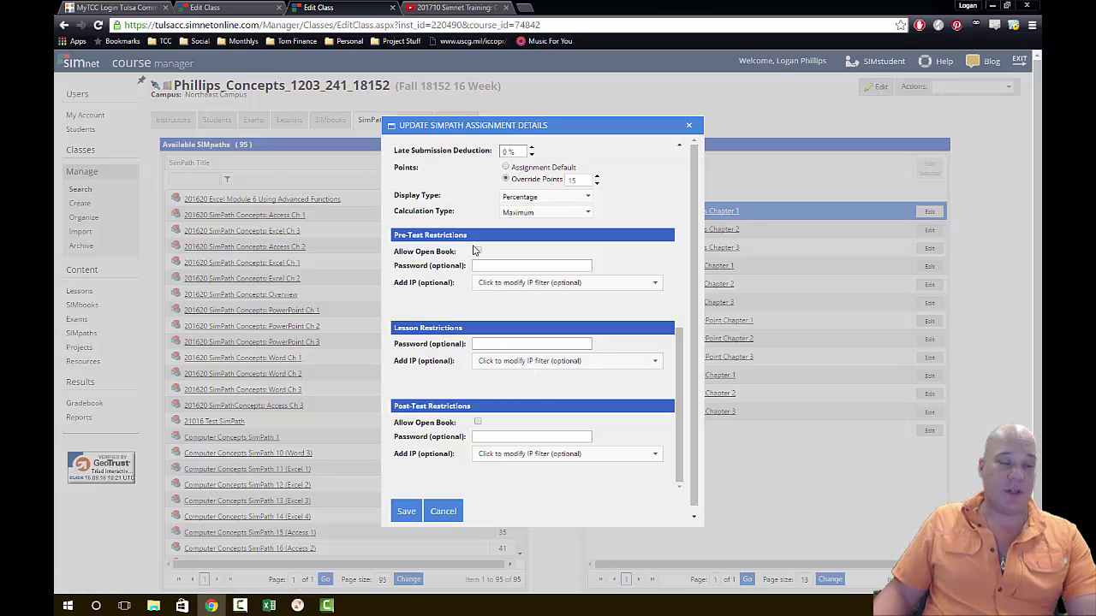
scroll(488, 249, down, 1)
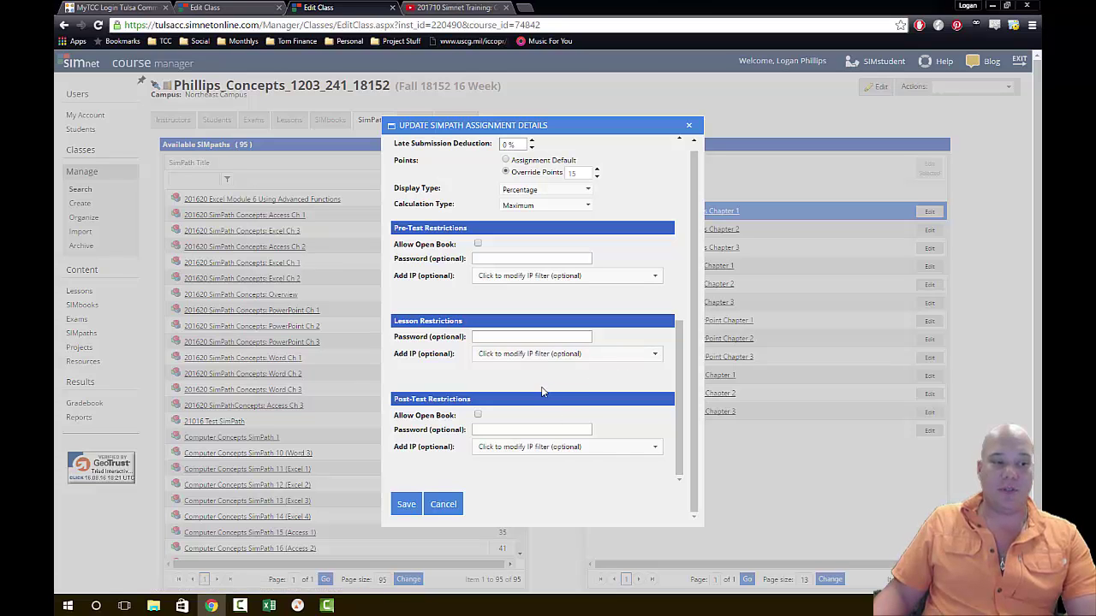
click(408, 505)
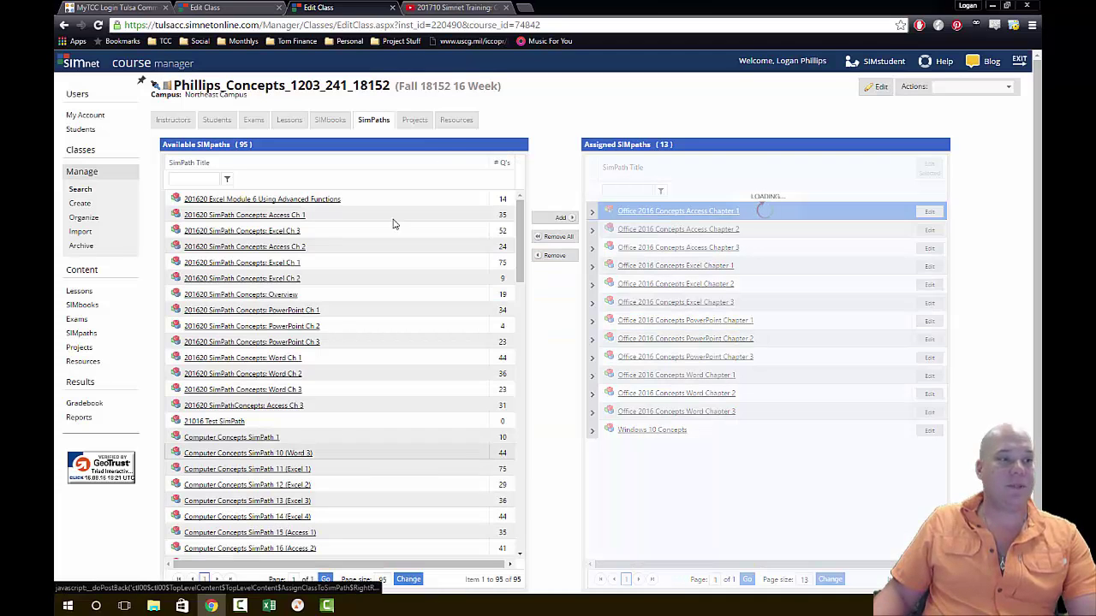
Review the scheduling, attempts, integrity violation and points settings of the Access 2016 In Practice Ch 1 Guided Project 1-2 assignment, and save it
click(414, 121)
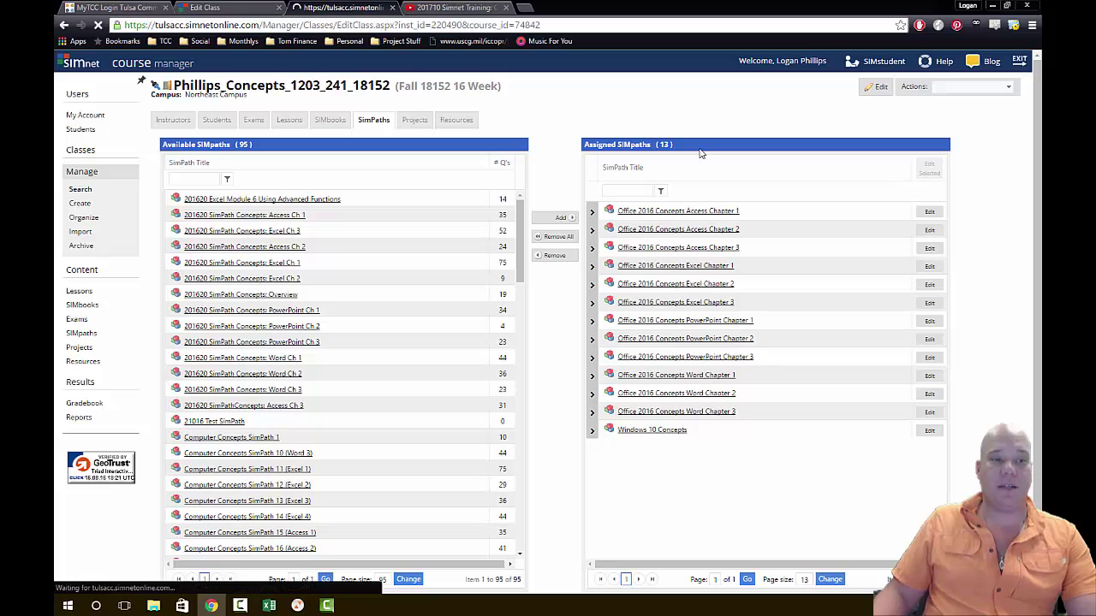
click(918, 211)
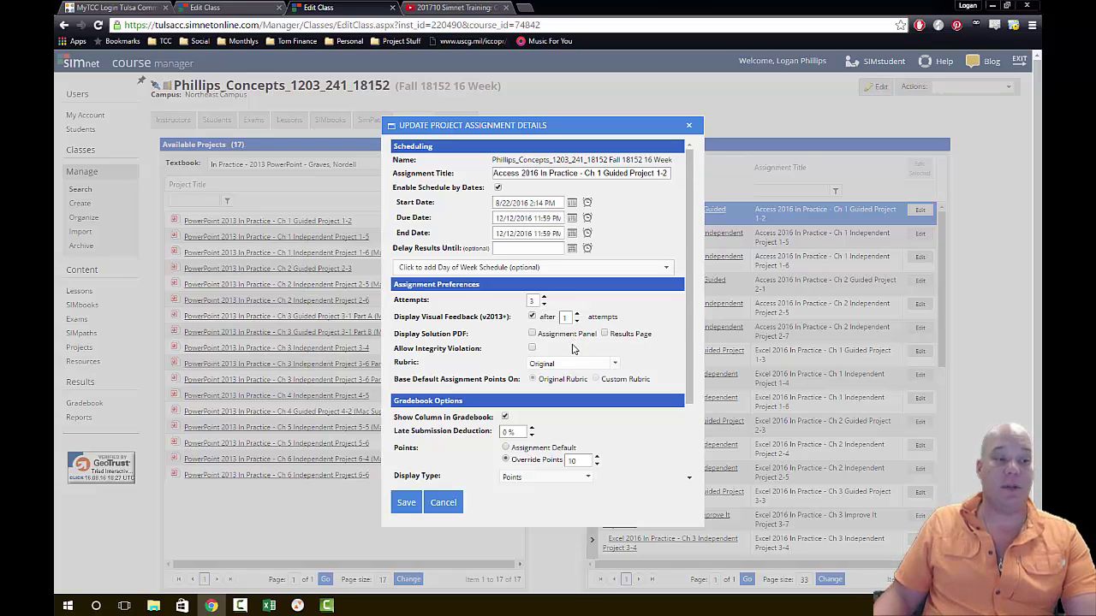
scroll(570, 347, down, 2)
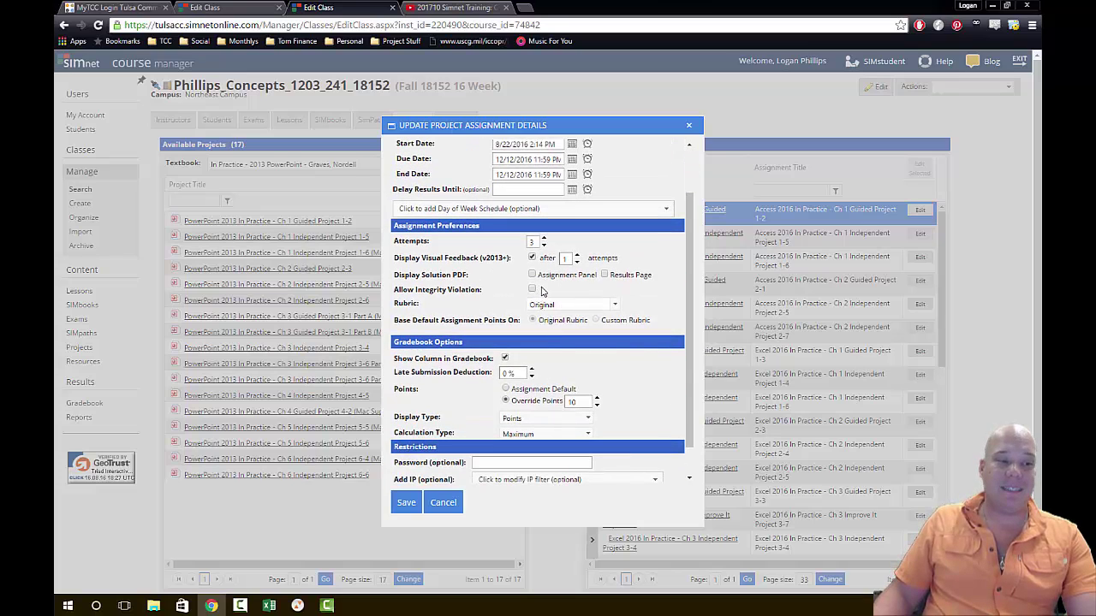
drag(541, 291, 385, 294)
click(473, 288)
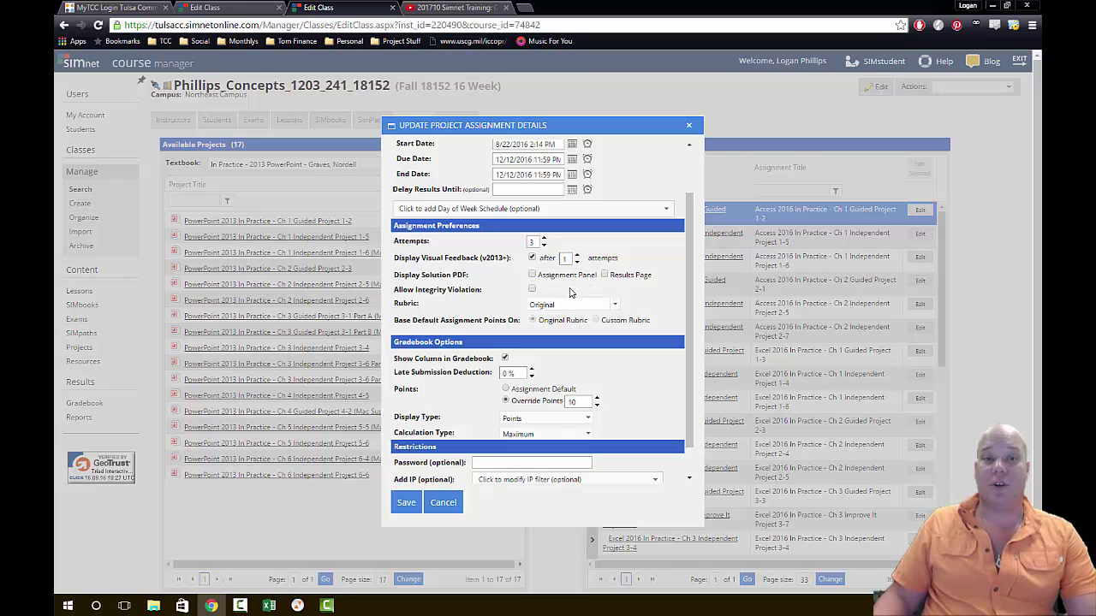
scroll(618, 316, down, 3)
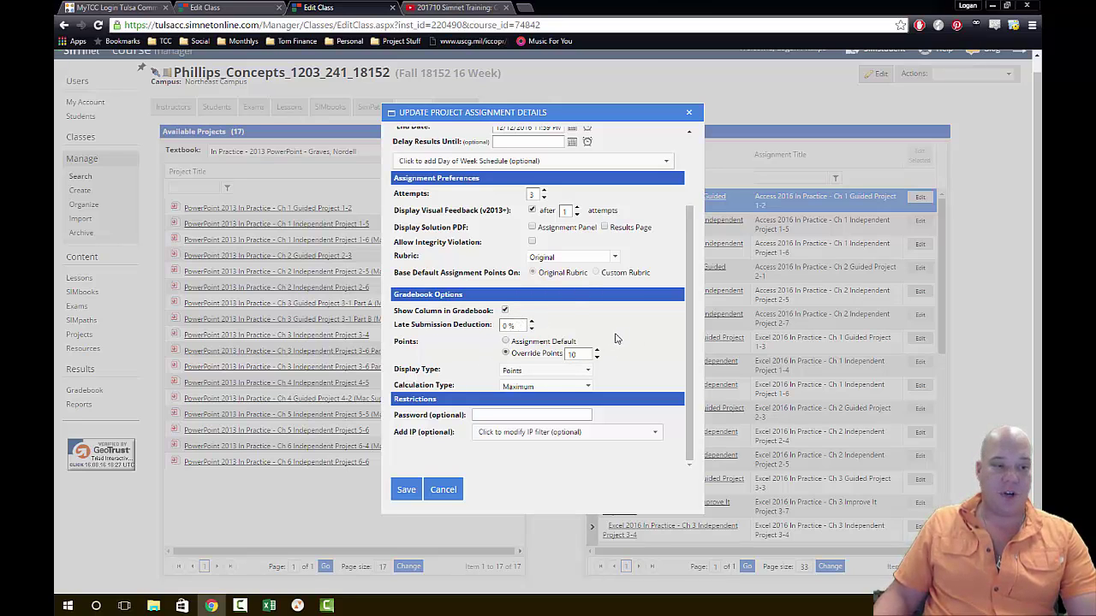
click(409, 491)
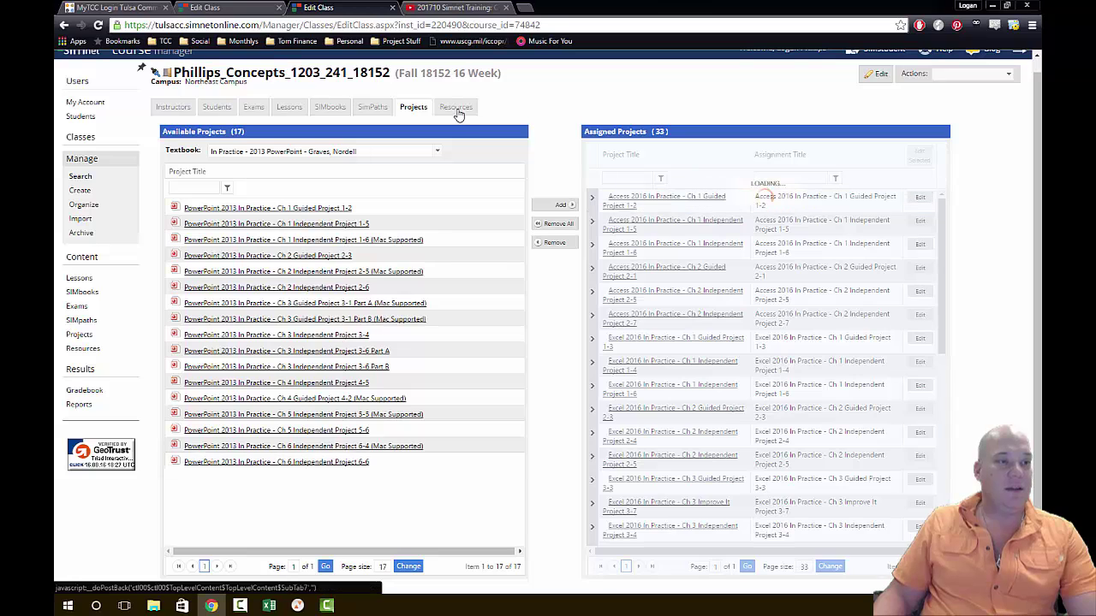
Review the scheduling, submission and gradebook settings of the assigned resource 201620 Blackboard and Simnet Walkthrough, and save it
click(455, 109)
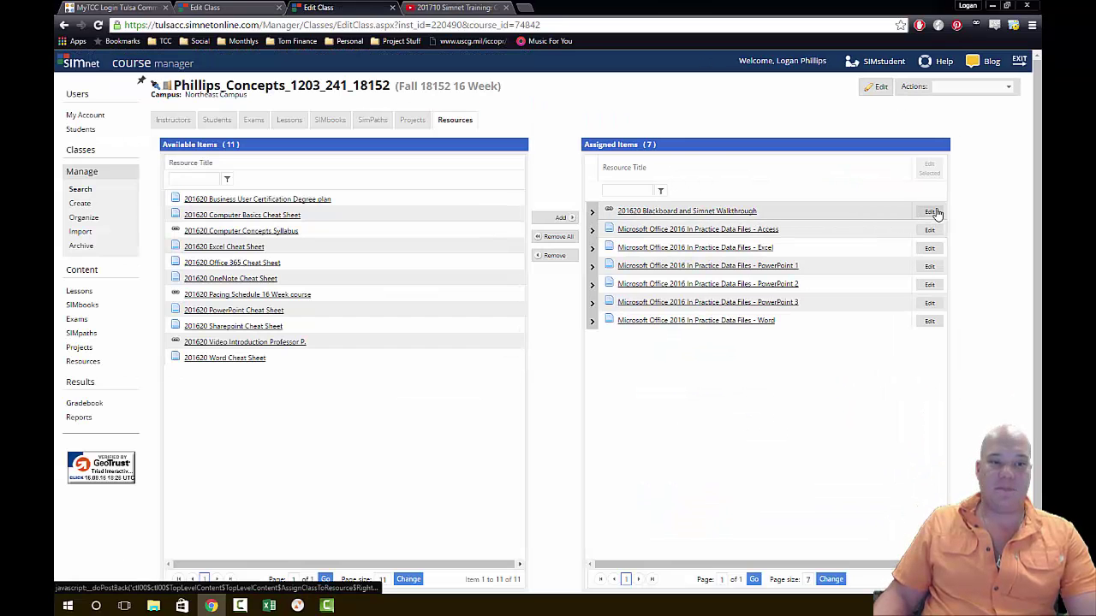
click(929, 211)
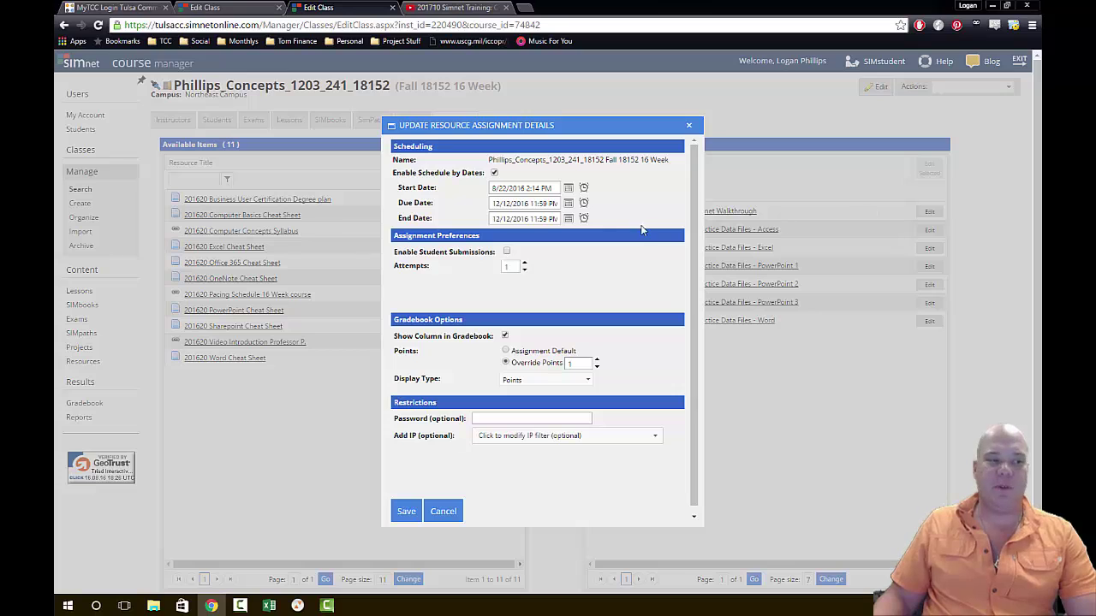
scroll(627, 230, down, 1)
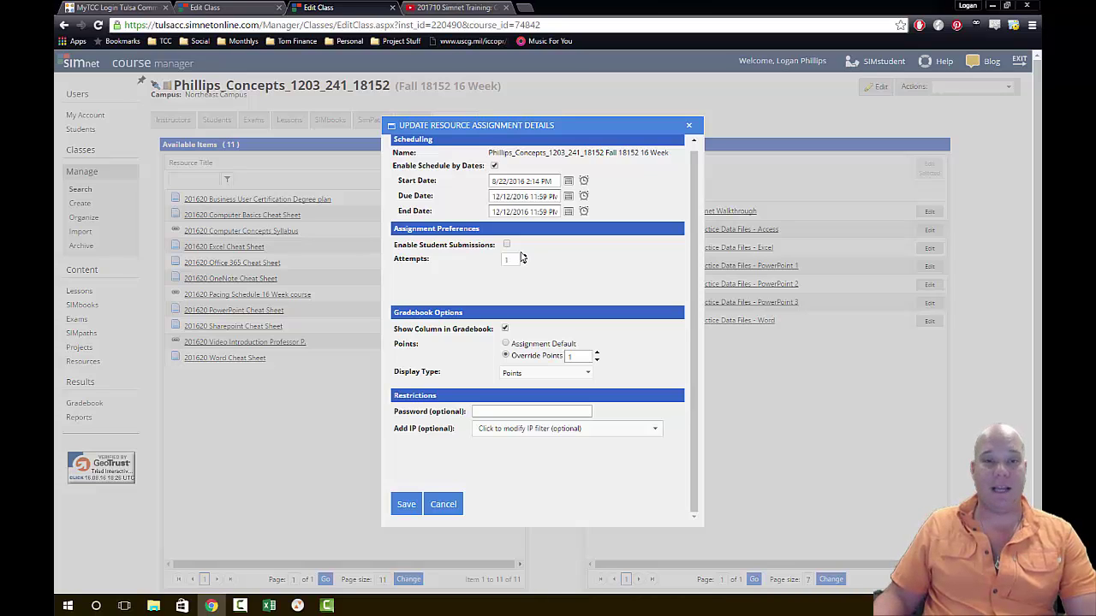
click(403, 504)
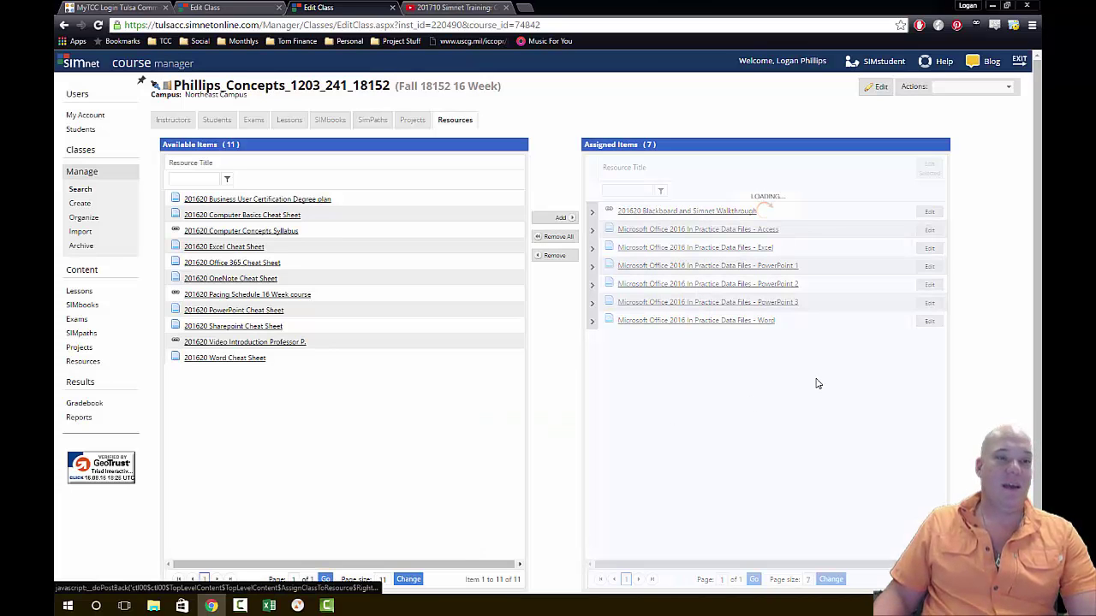